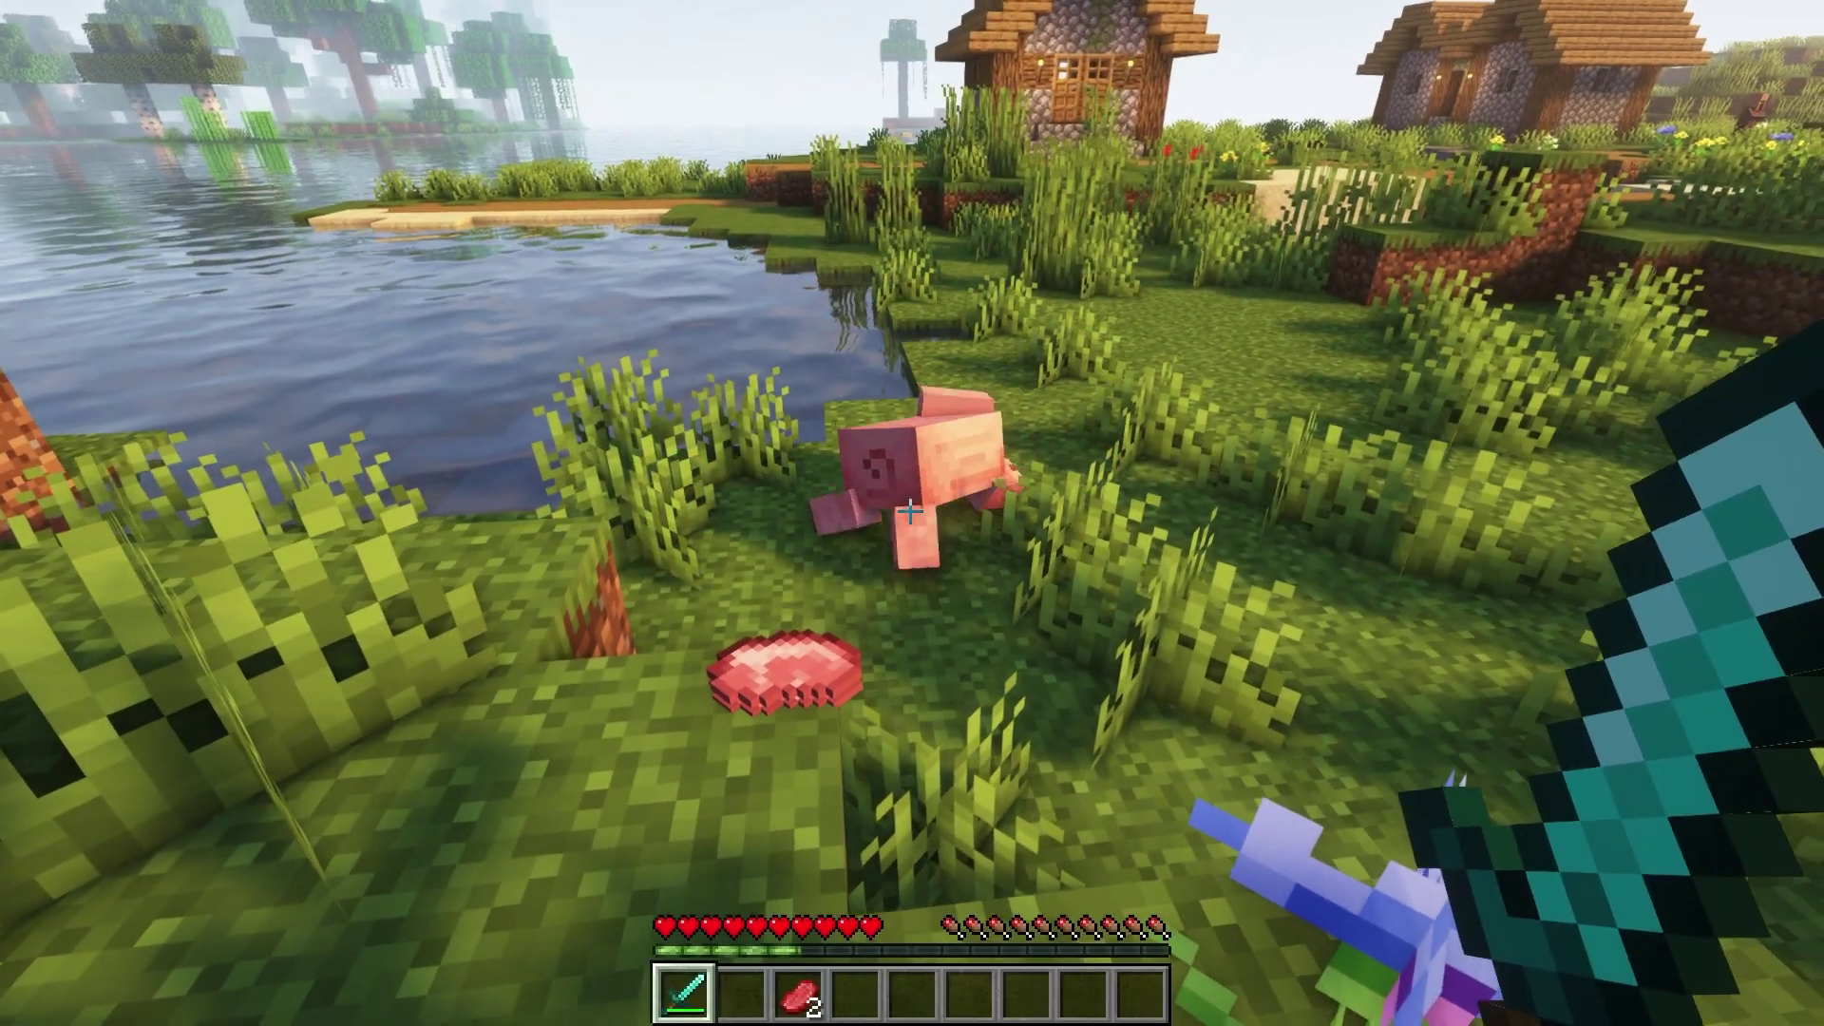
{"action": "key", "text": "w"}
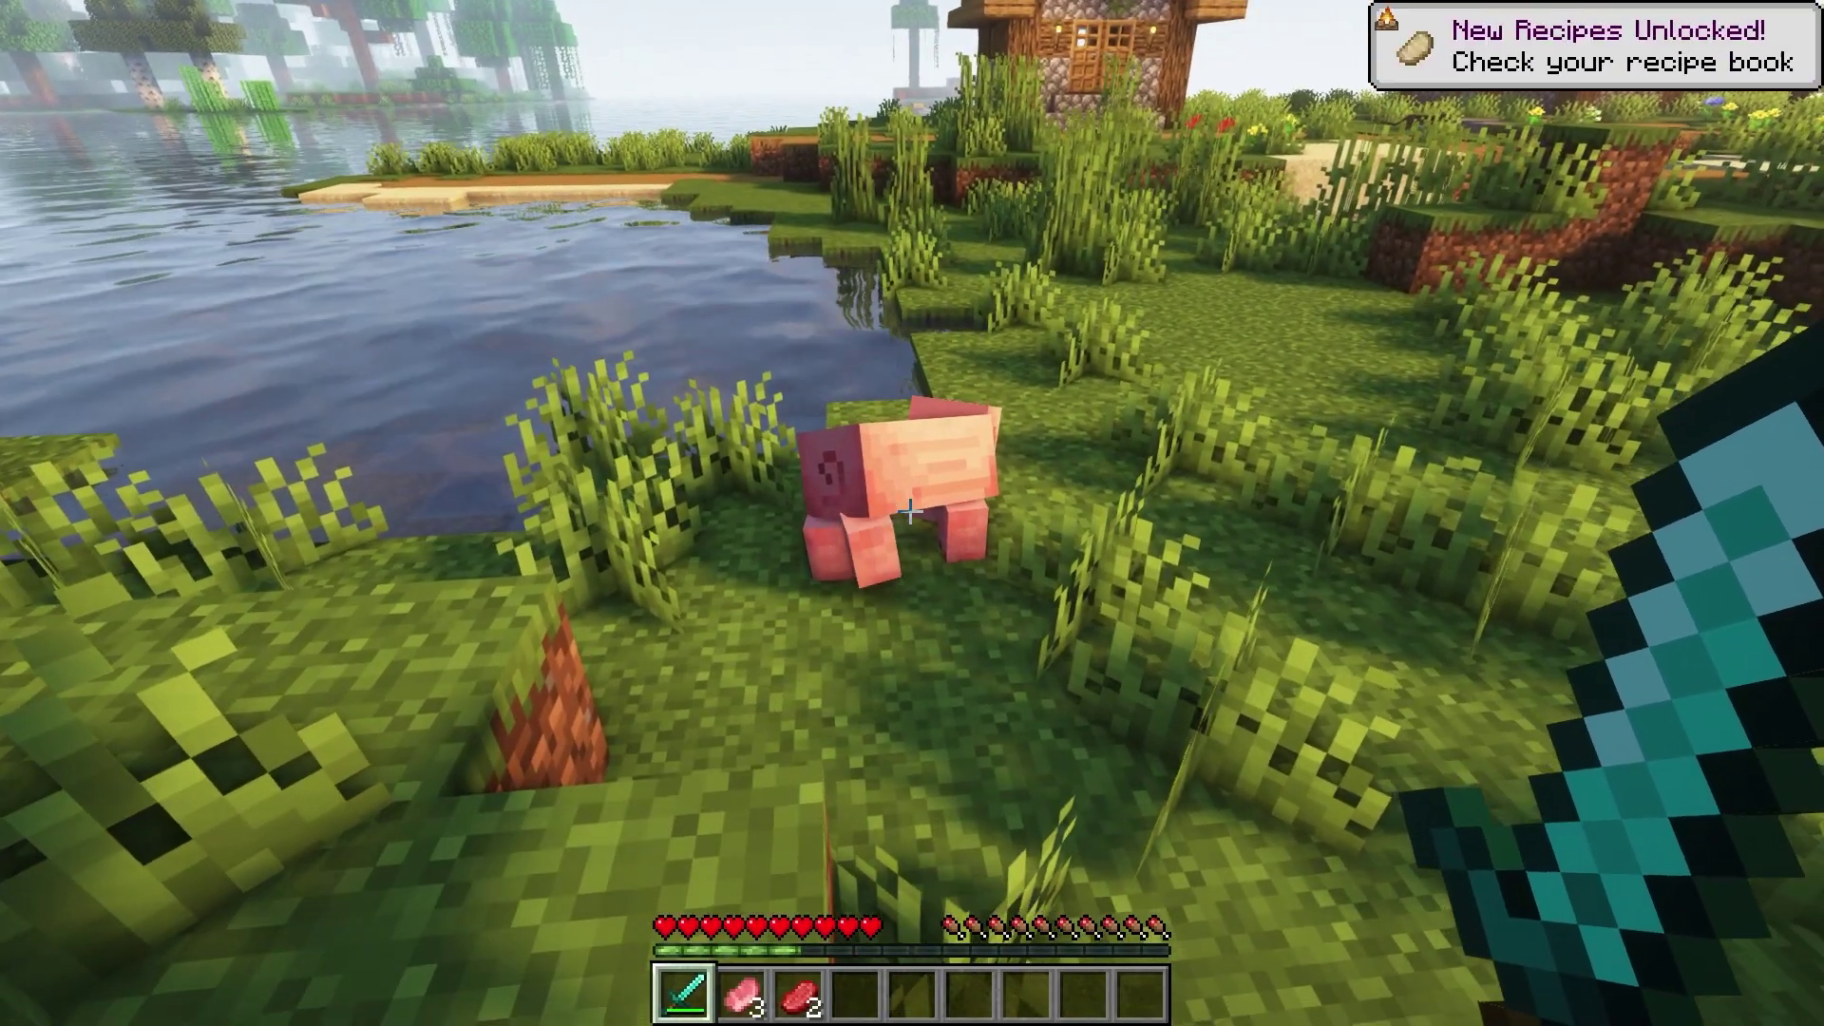
{"action": "left_click", "coordinate": [910, 511]}
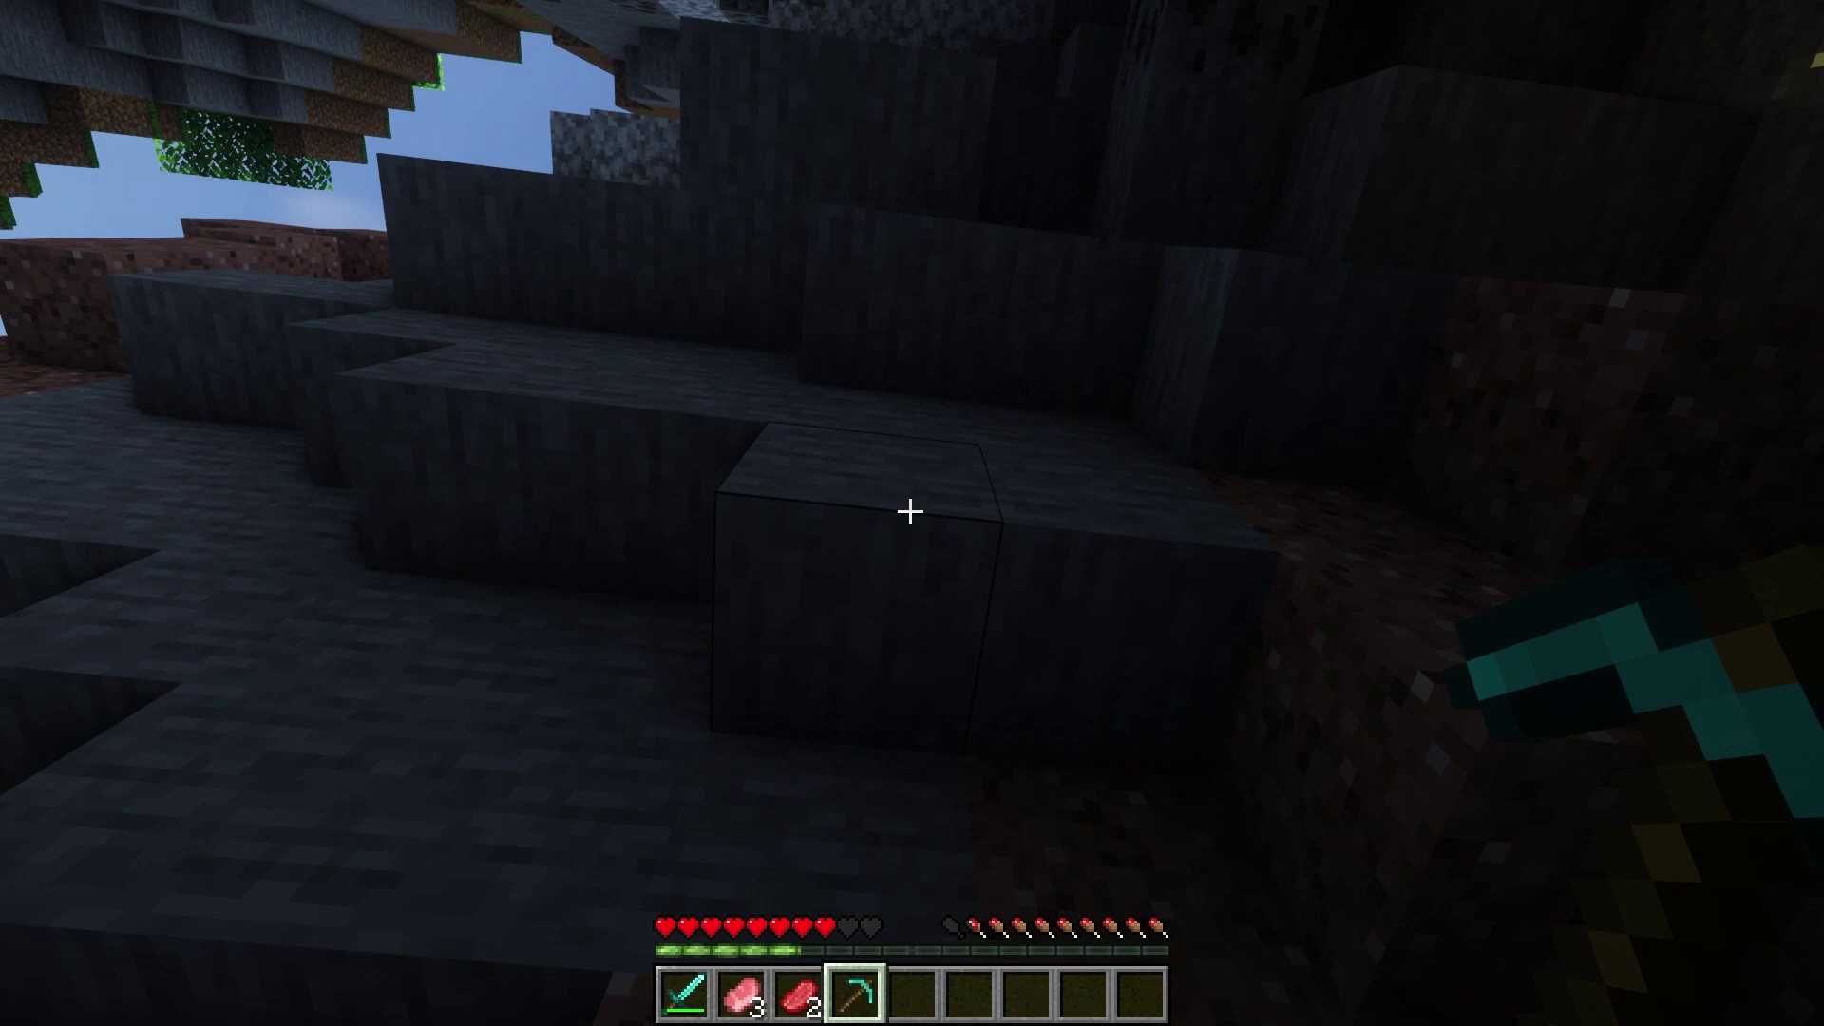
{"action": "left_click", "coordinate": [911, 511]}
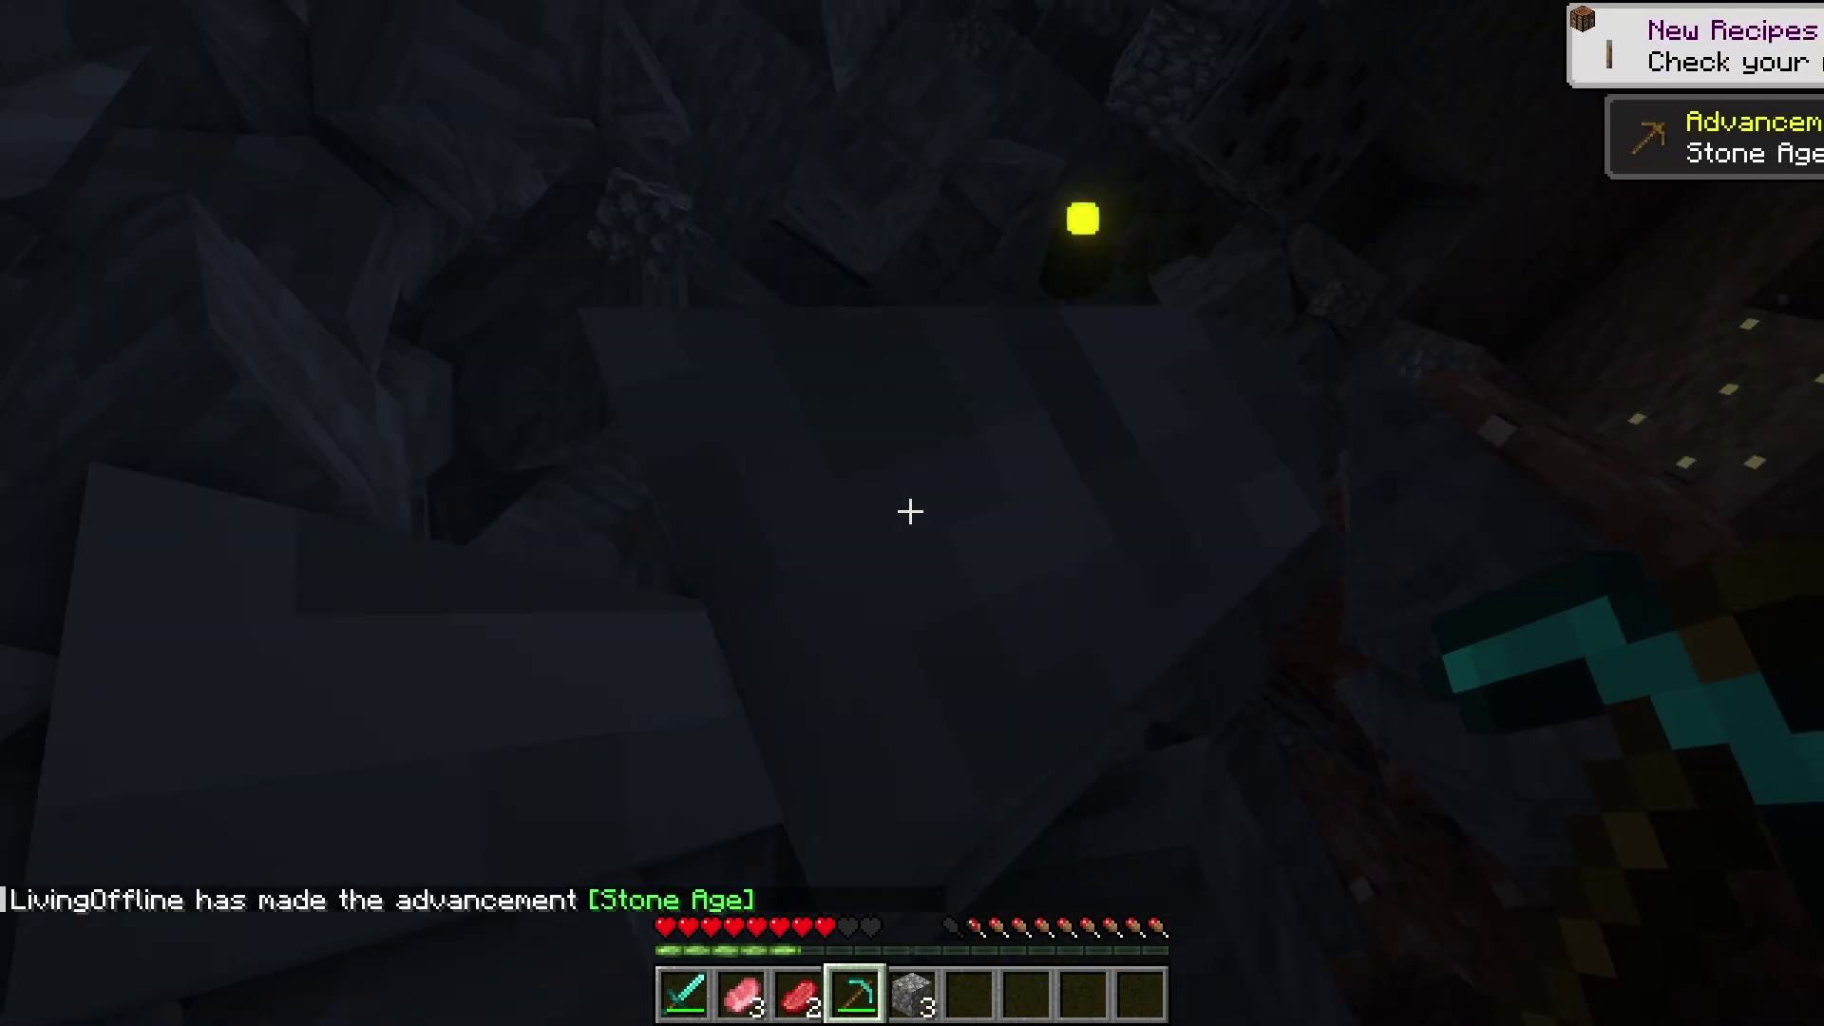
{"action": "left_click", "coordinate": [910, 511]}
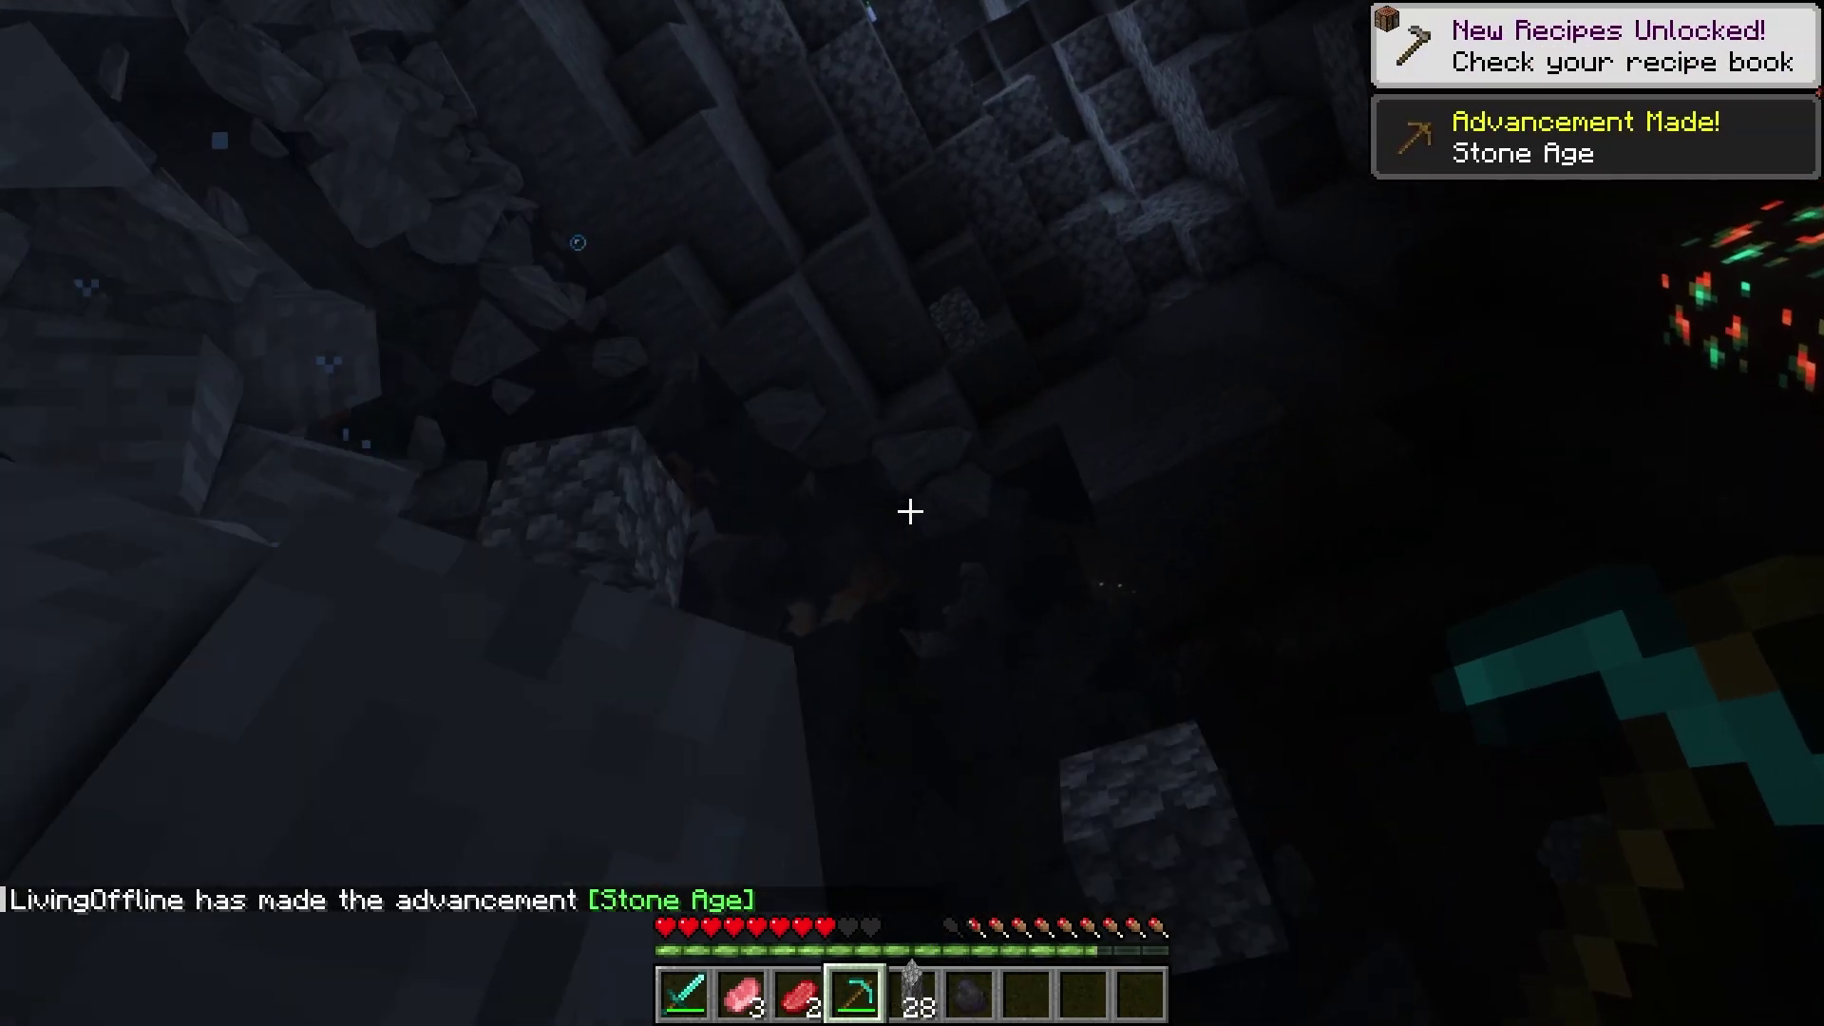
{"action": "left_click", "coordinate": [910, 511]}
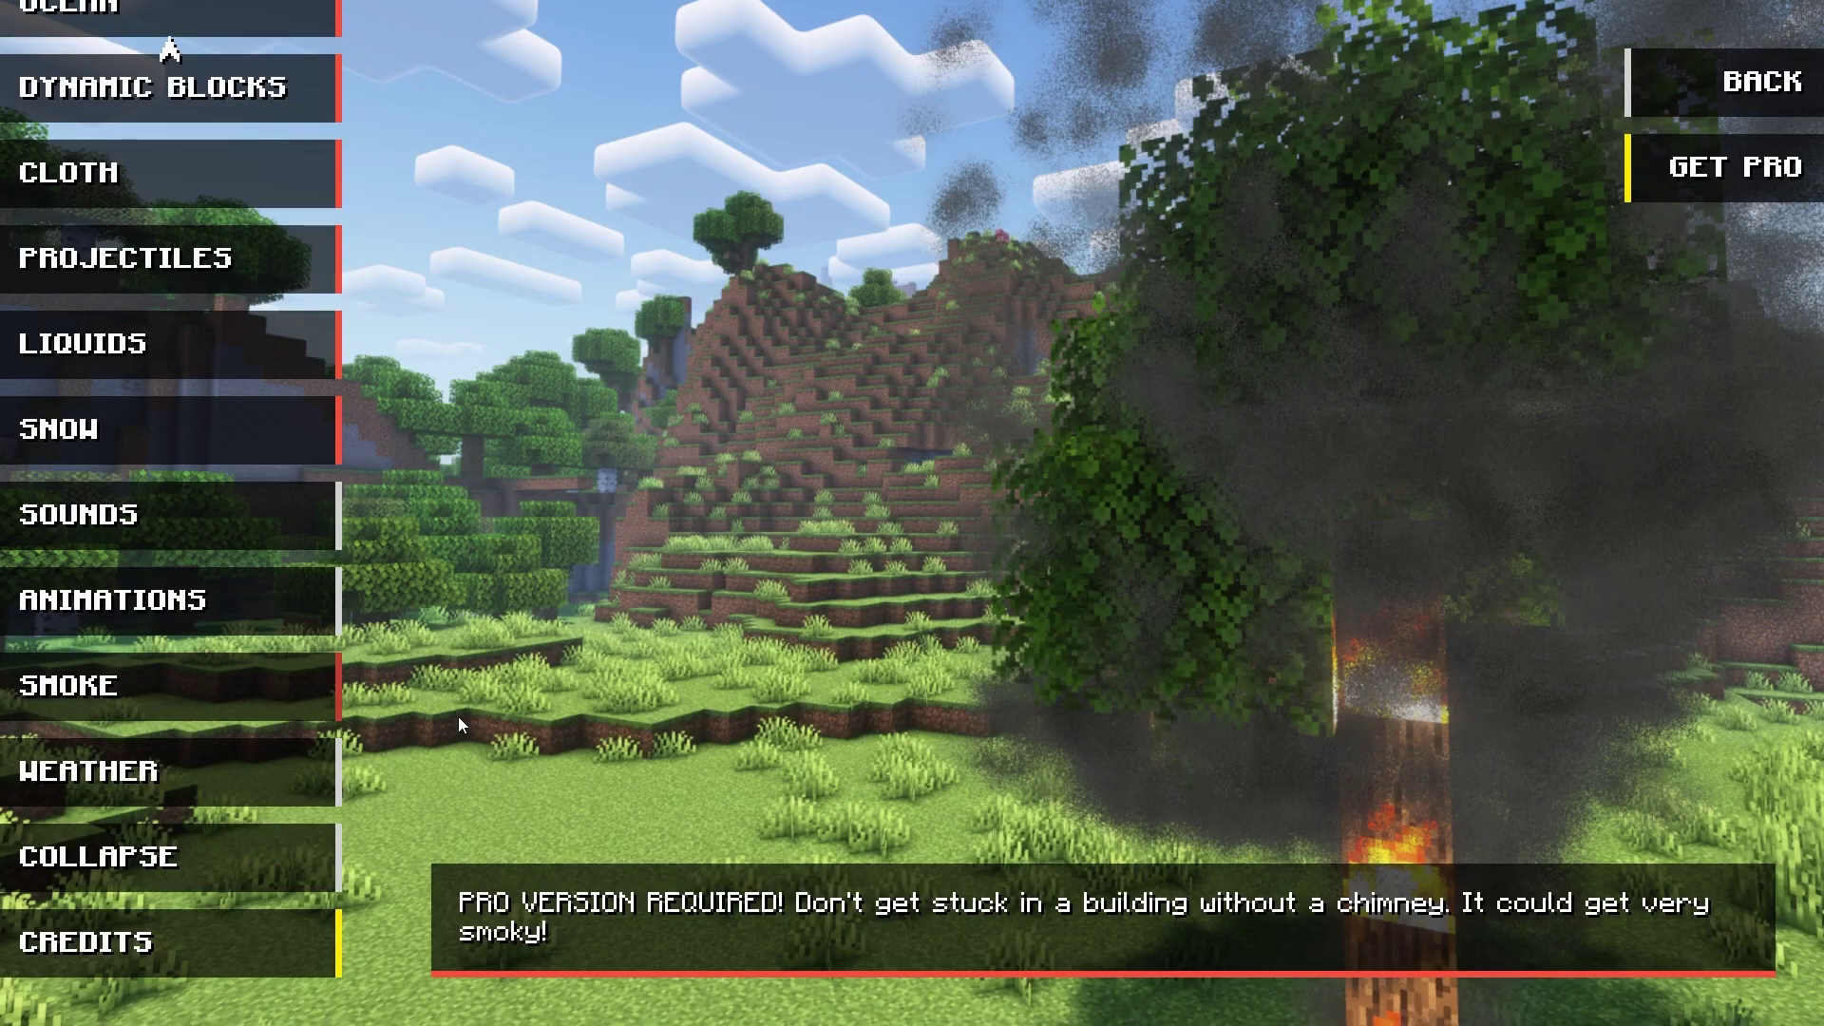
Set the Physics Mod's rainy weather wind strength to 1.55 and view its sound settings
{"action": "left_click", "coordinate": [244, 769]}
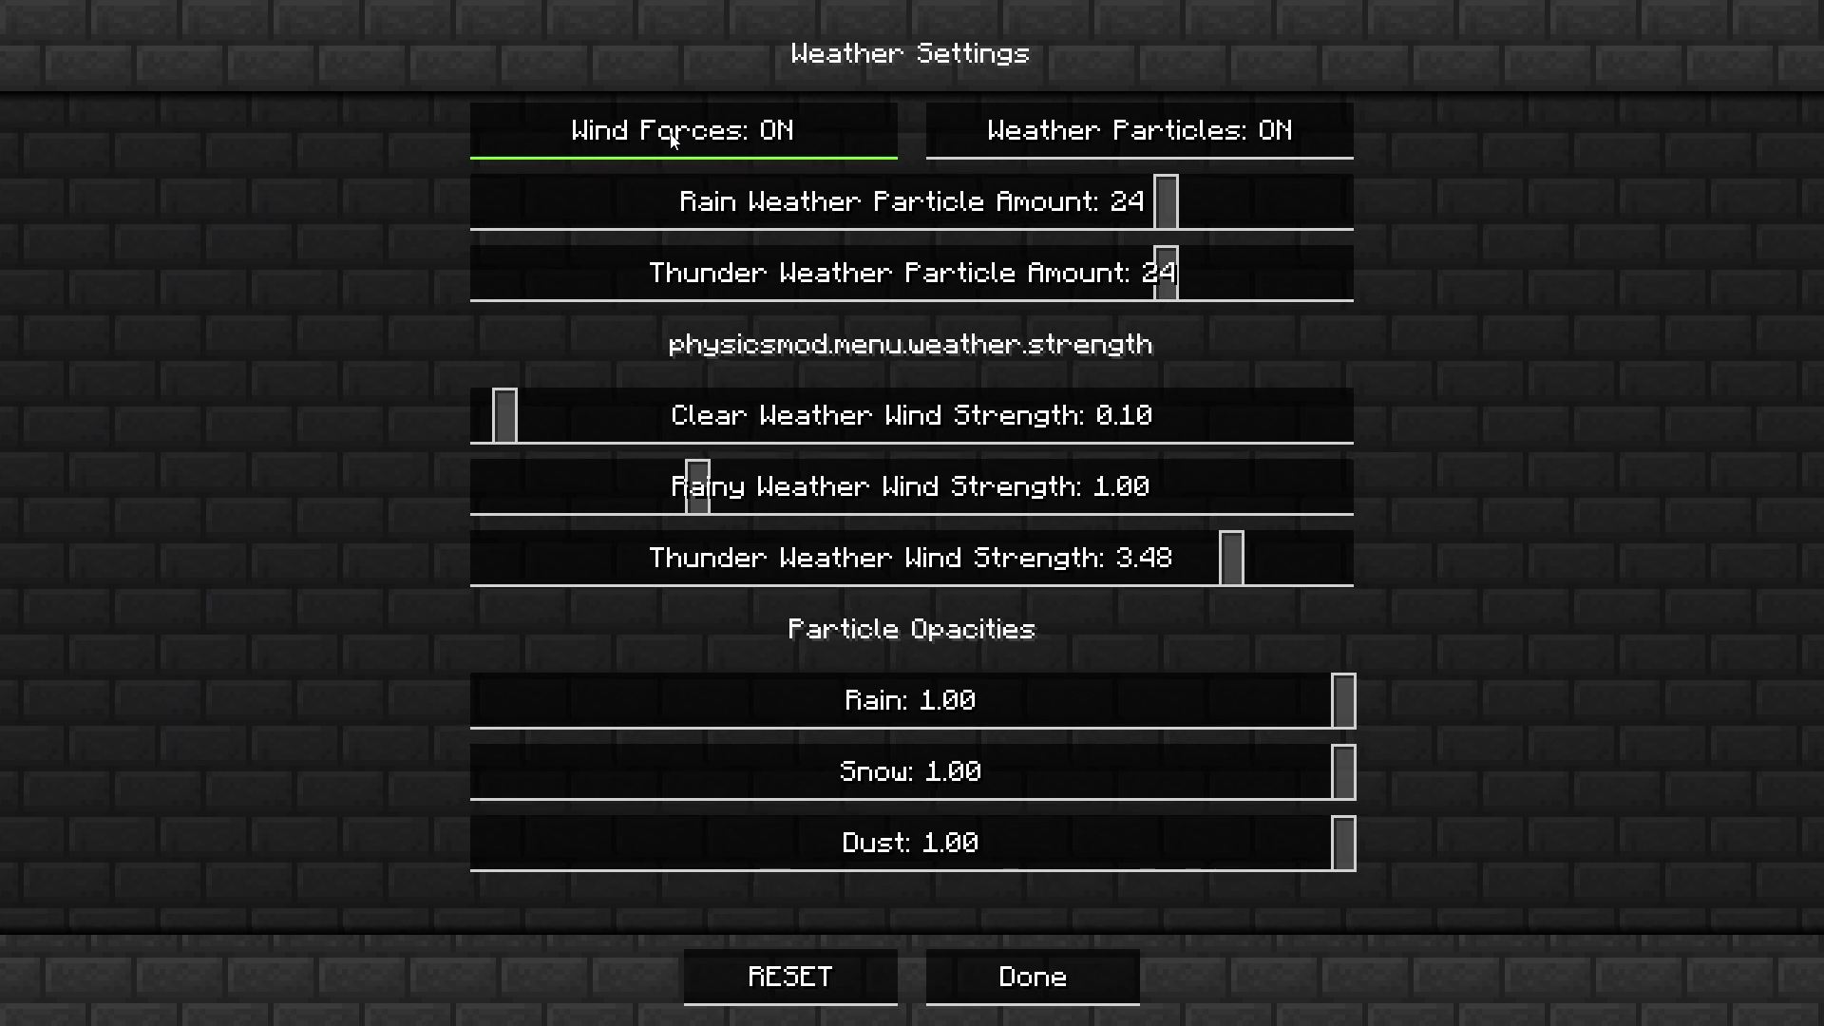
{"action": "left_click_drag", "start_coordinate": [698, 486], "coordinate": [815, 486]}
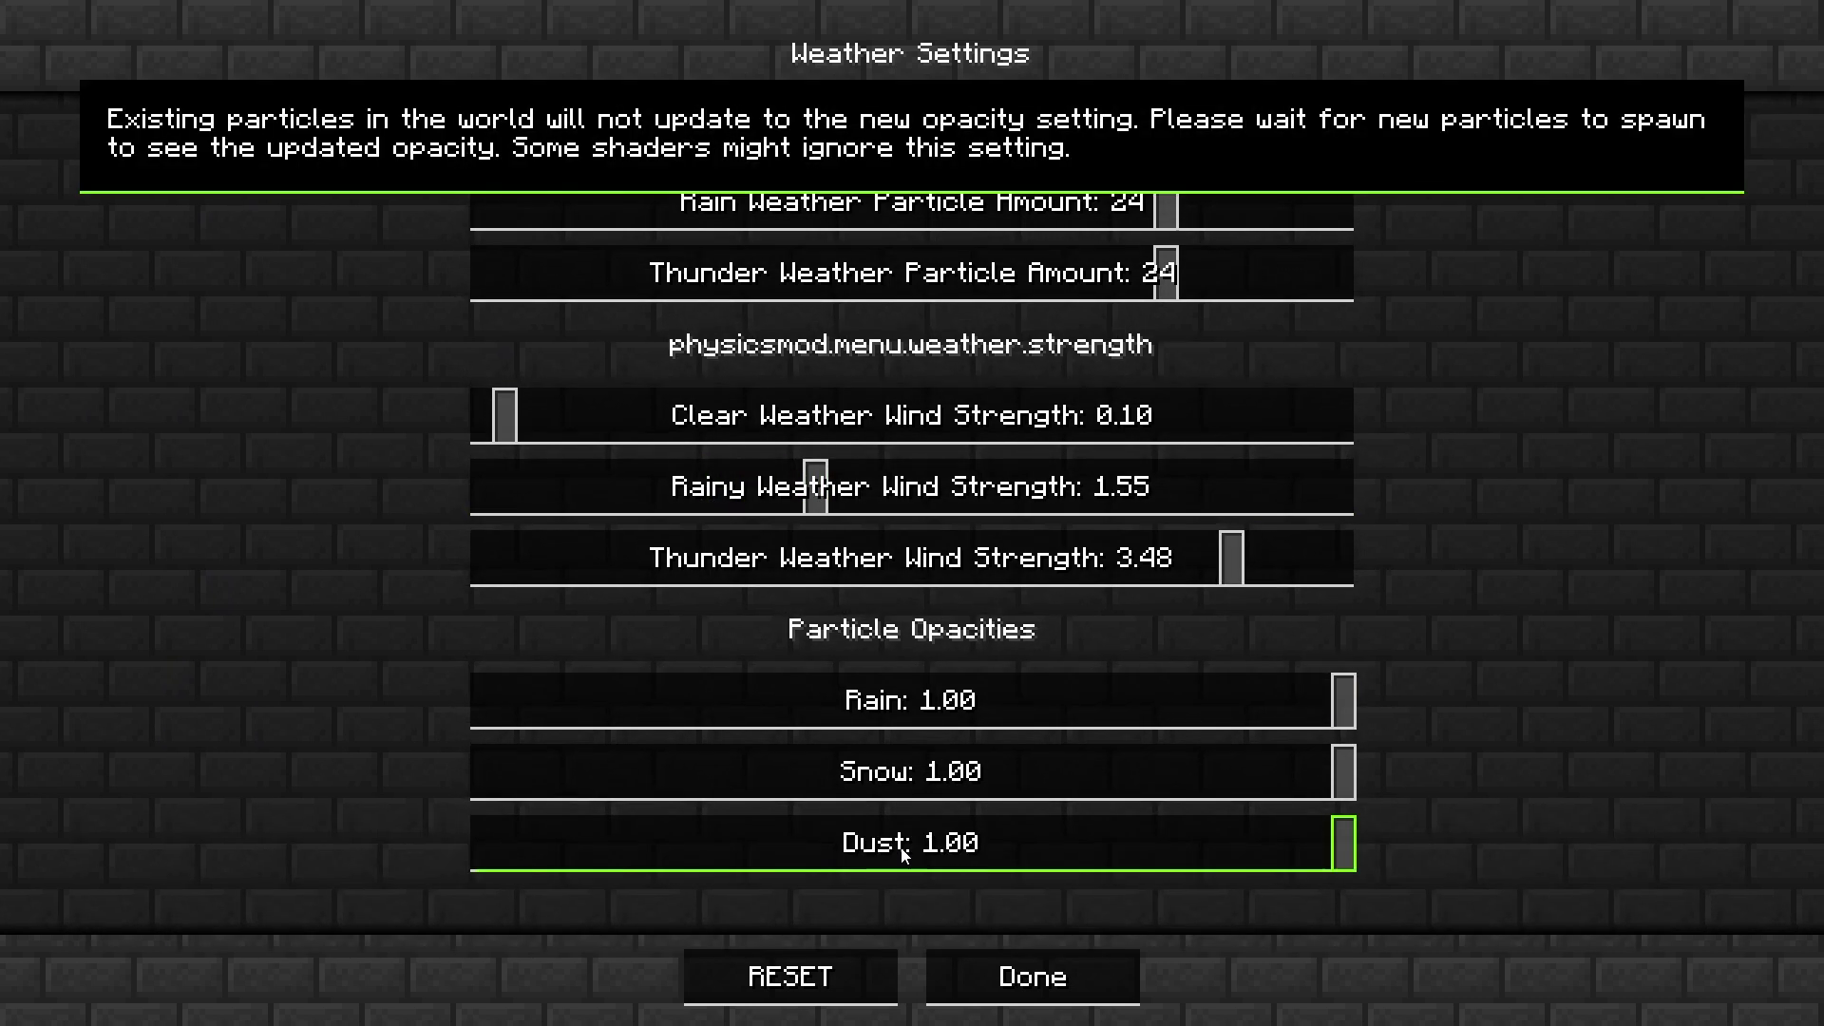
{"action": "key", "text": "Escape"}
{"action": "left_click", "coordinate": [876, 455]}
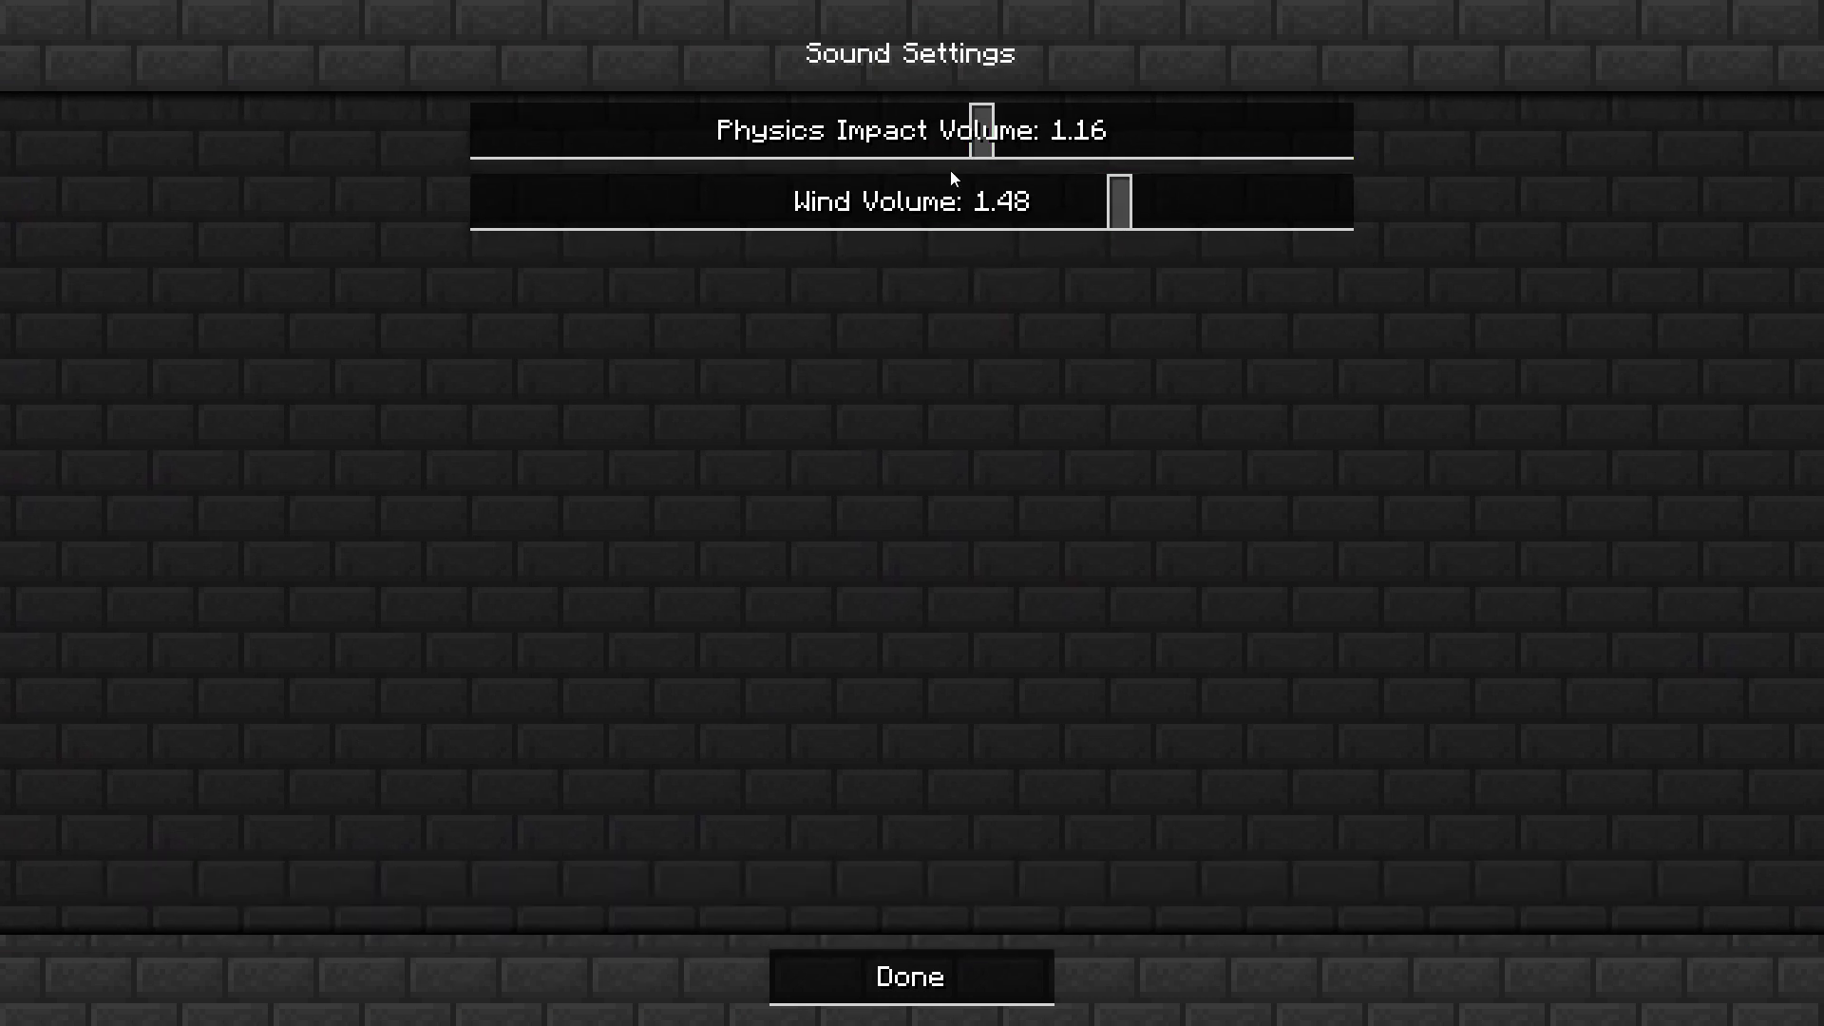
{"action": "key", "text": "Escape"}
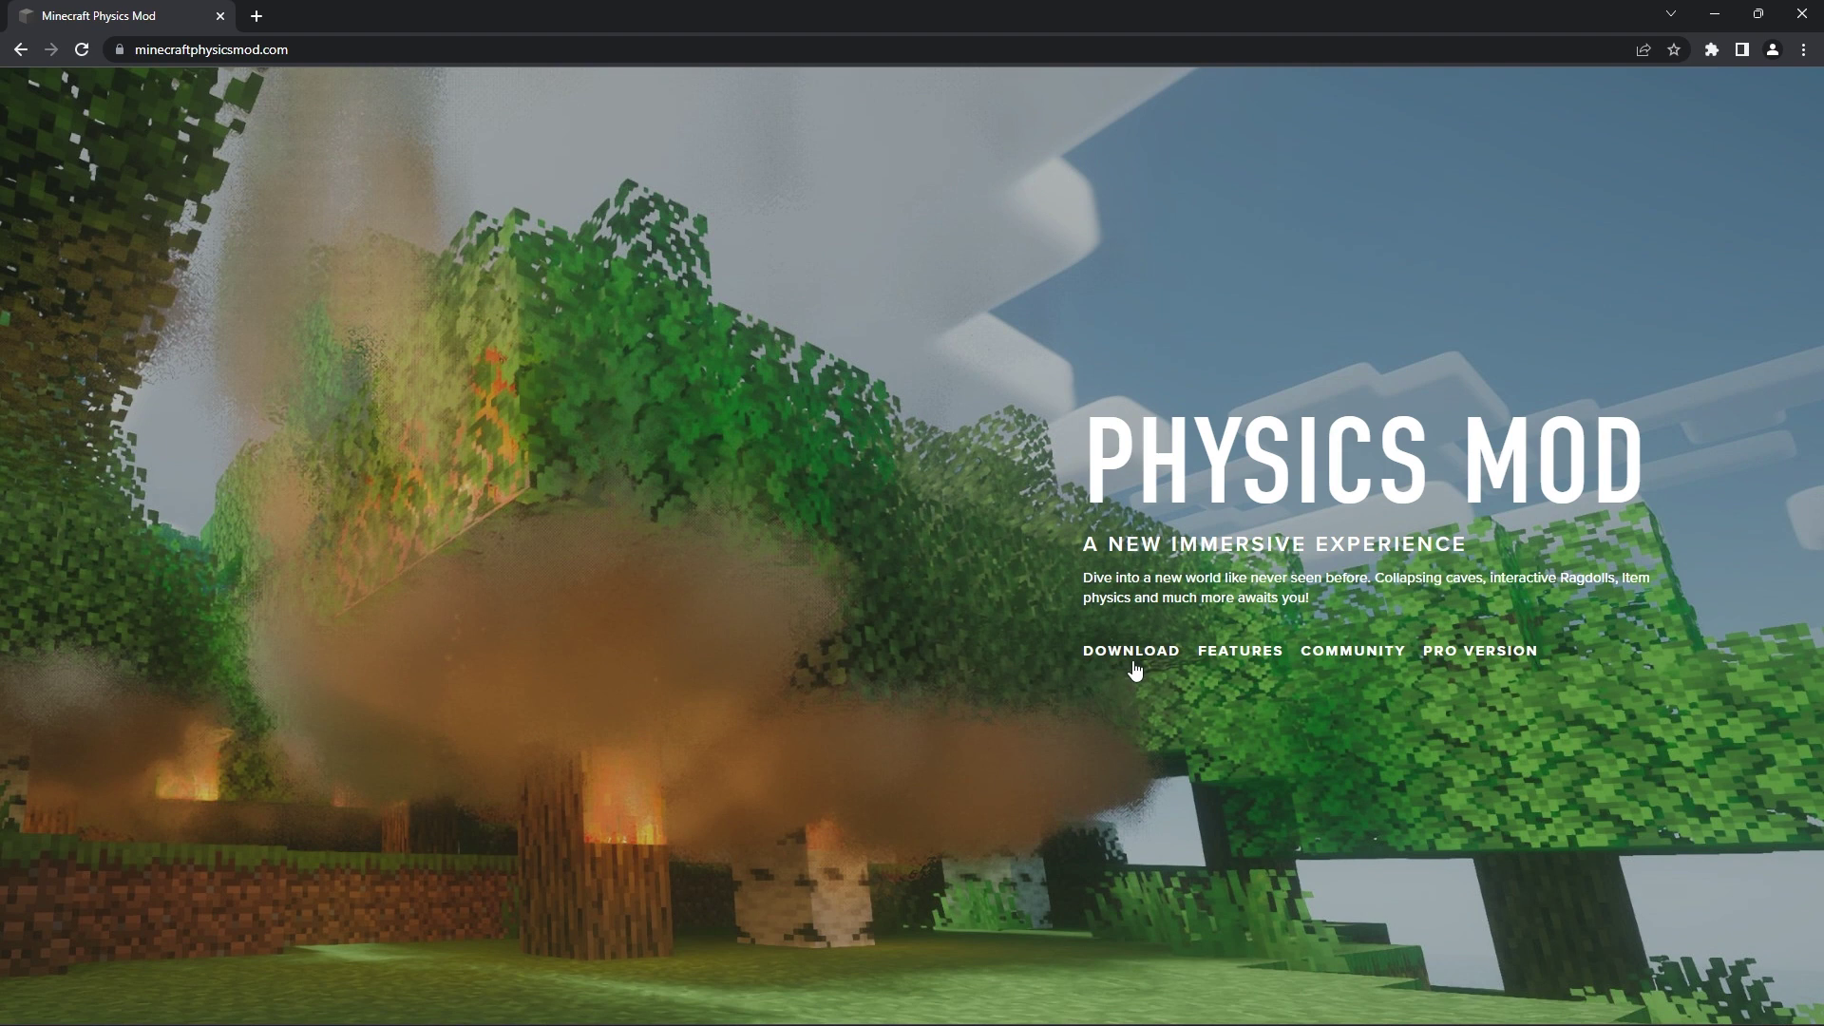
Download the Fabric build of Physics Mod 2.9.7 for Minecraft 1.19.3 and place the file on the desktop
{"action": "left_click", "coordinate": [1129, 653]}
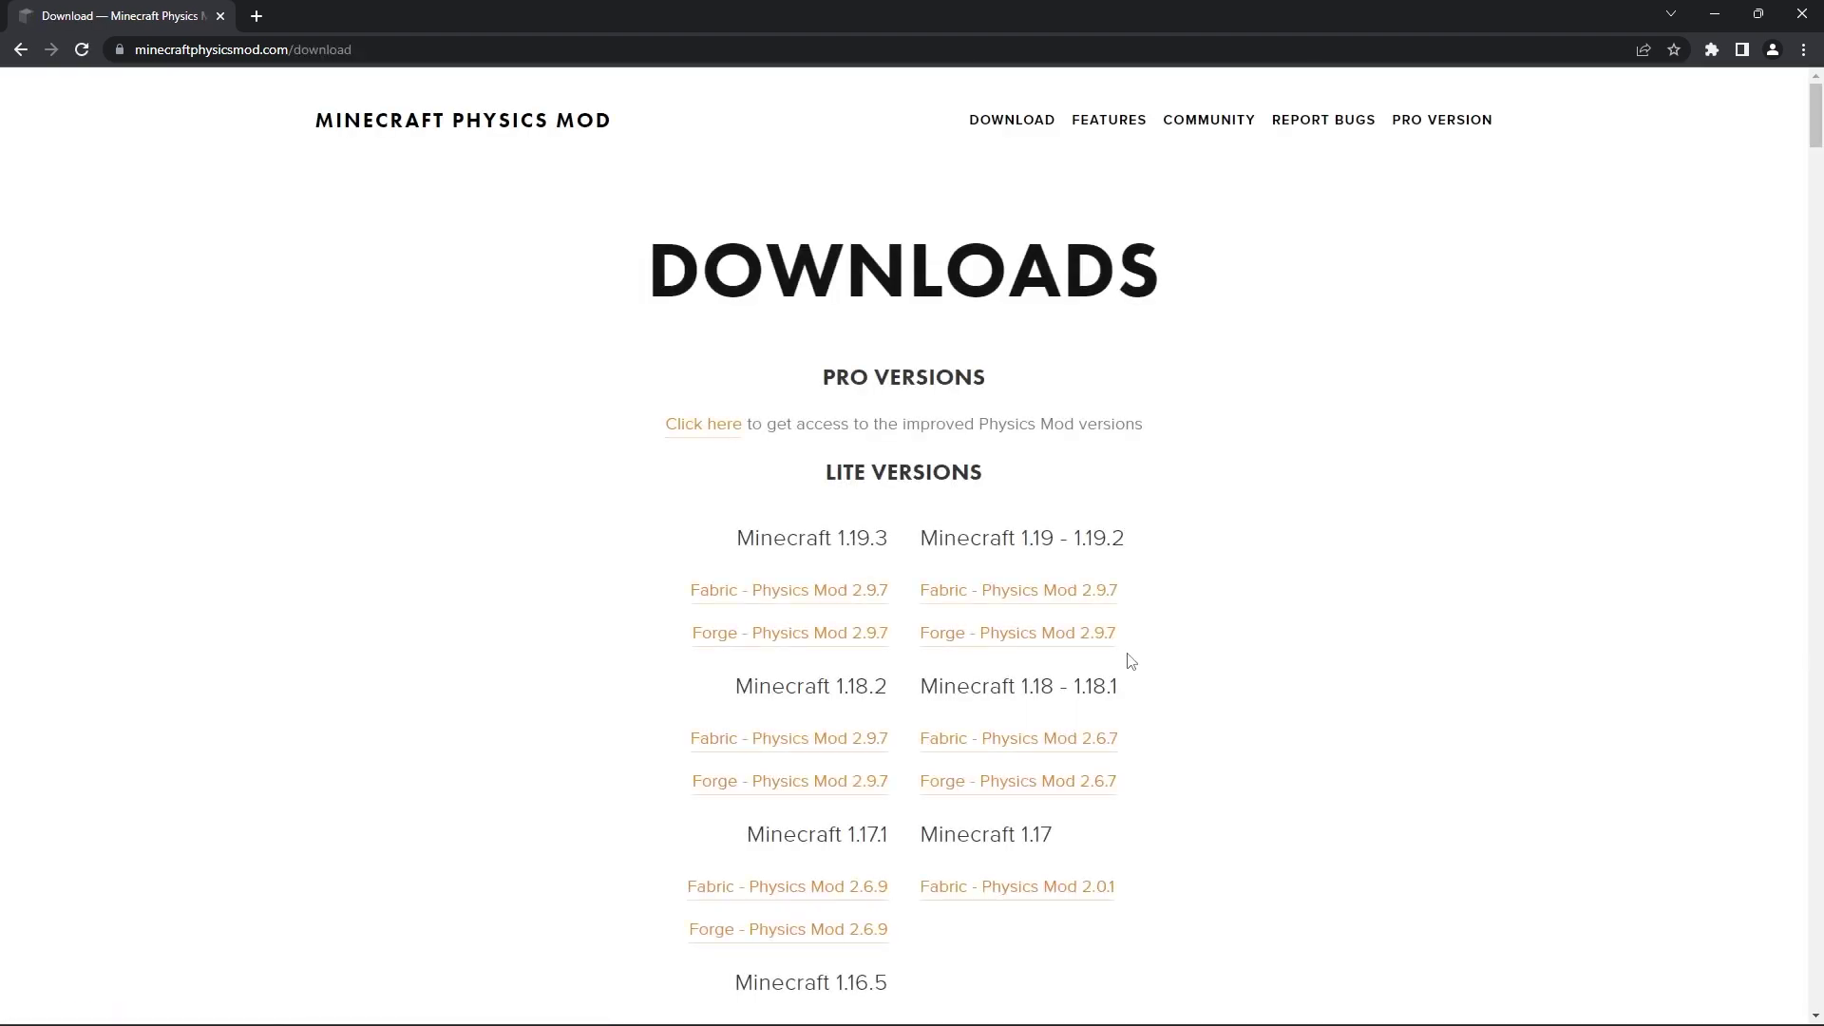
{"action": "scroll", "coordinate": [1234, 497], "scroll_direction": "down", "scroll_amount": 1}
{"action": "scroll", "coordinate": [1234, 497], "scroll_direction": "down", "scroll_amount": 1}
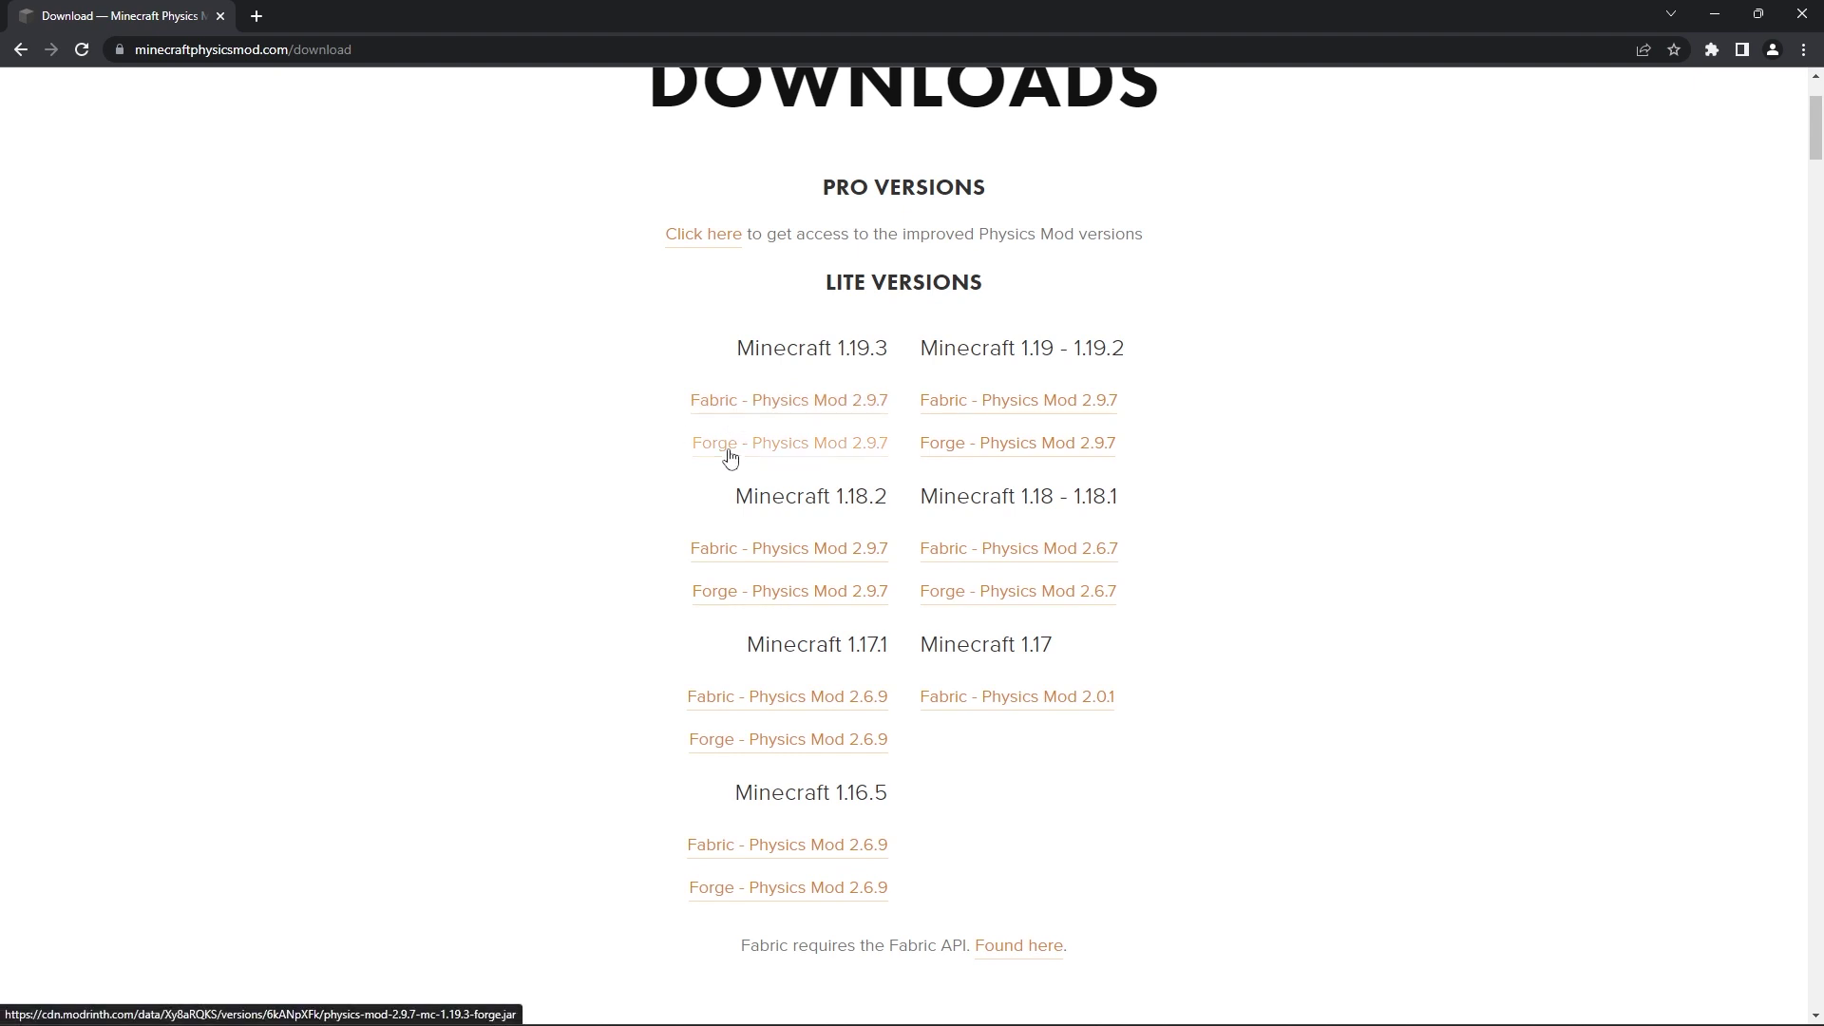
{"action": "left_click", "coordinate": [772, 415]}
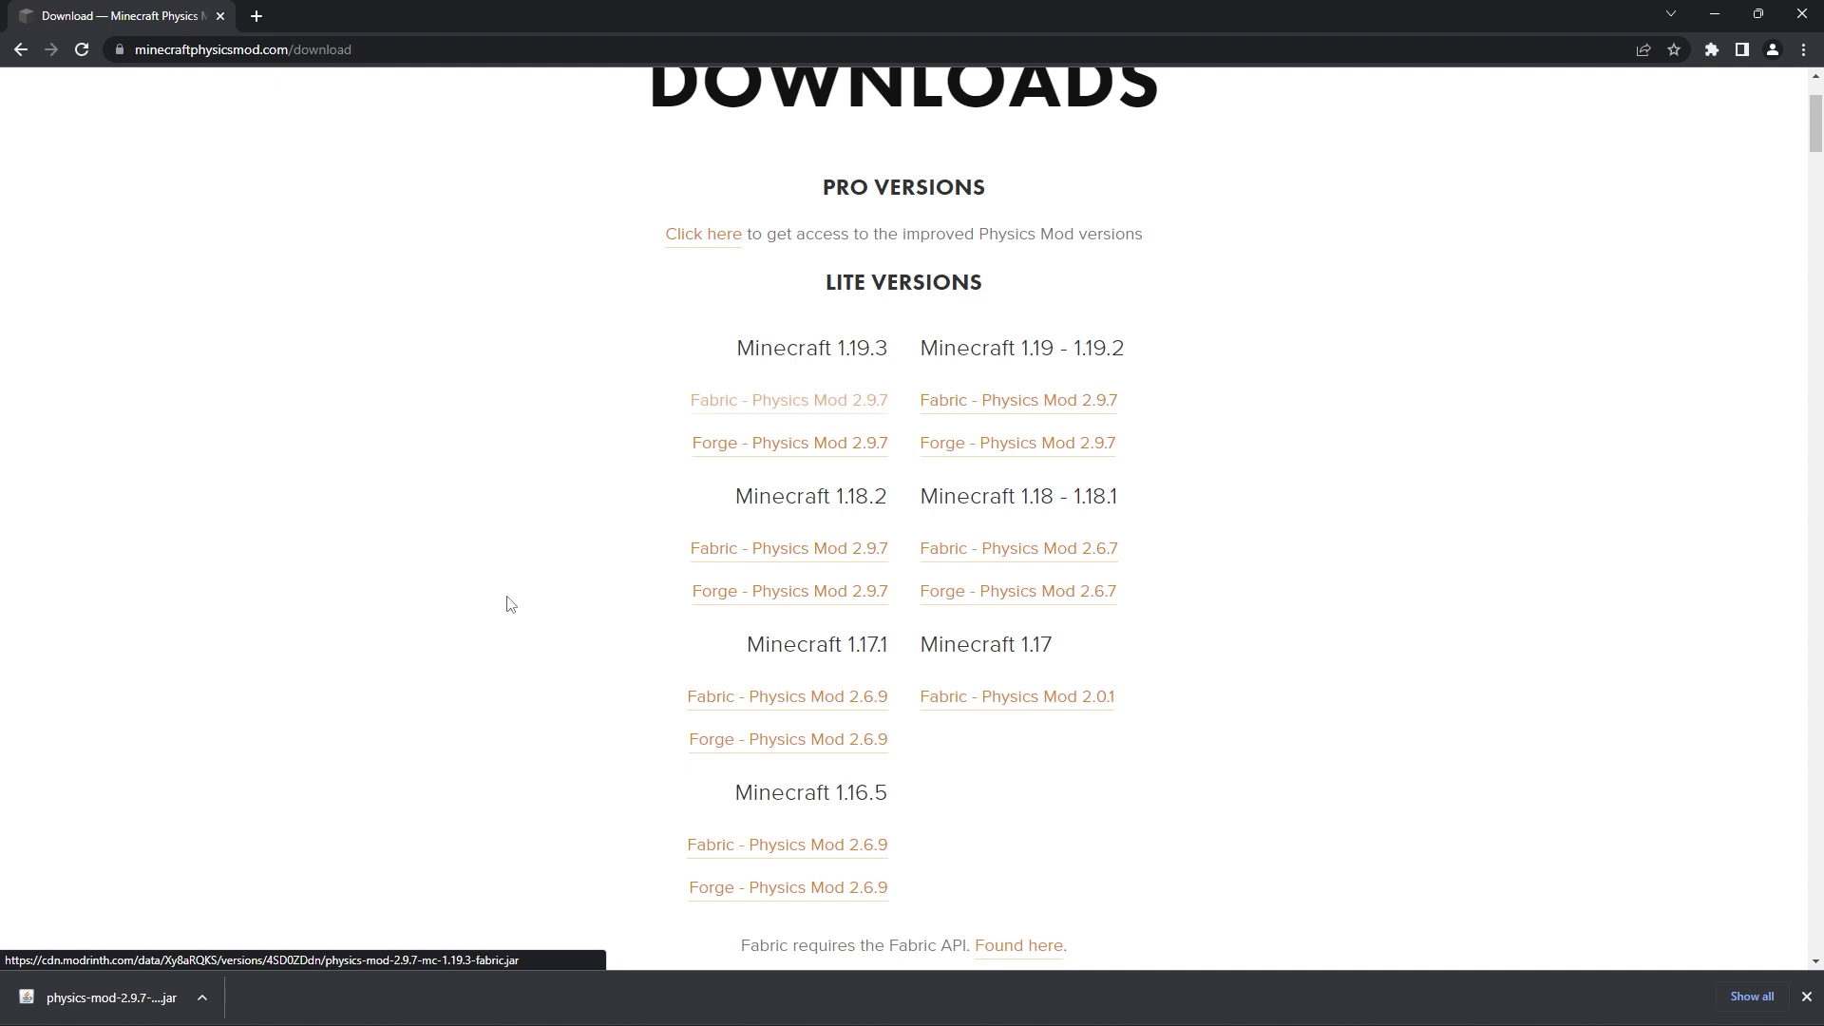
{"action": "left_click_drag", "start_coordinate": [128, 997], "coordinate": [993, 468]}
{"action": "key", "text": "super+d"}
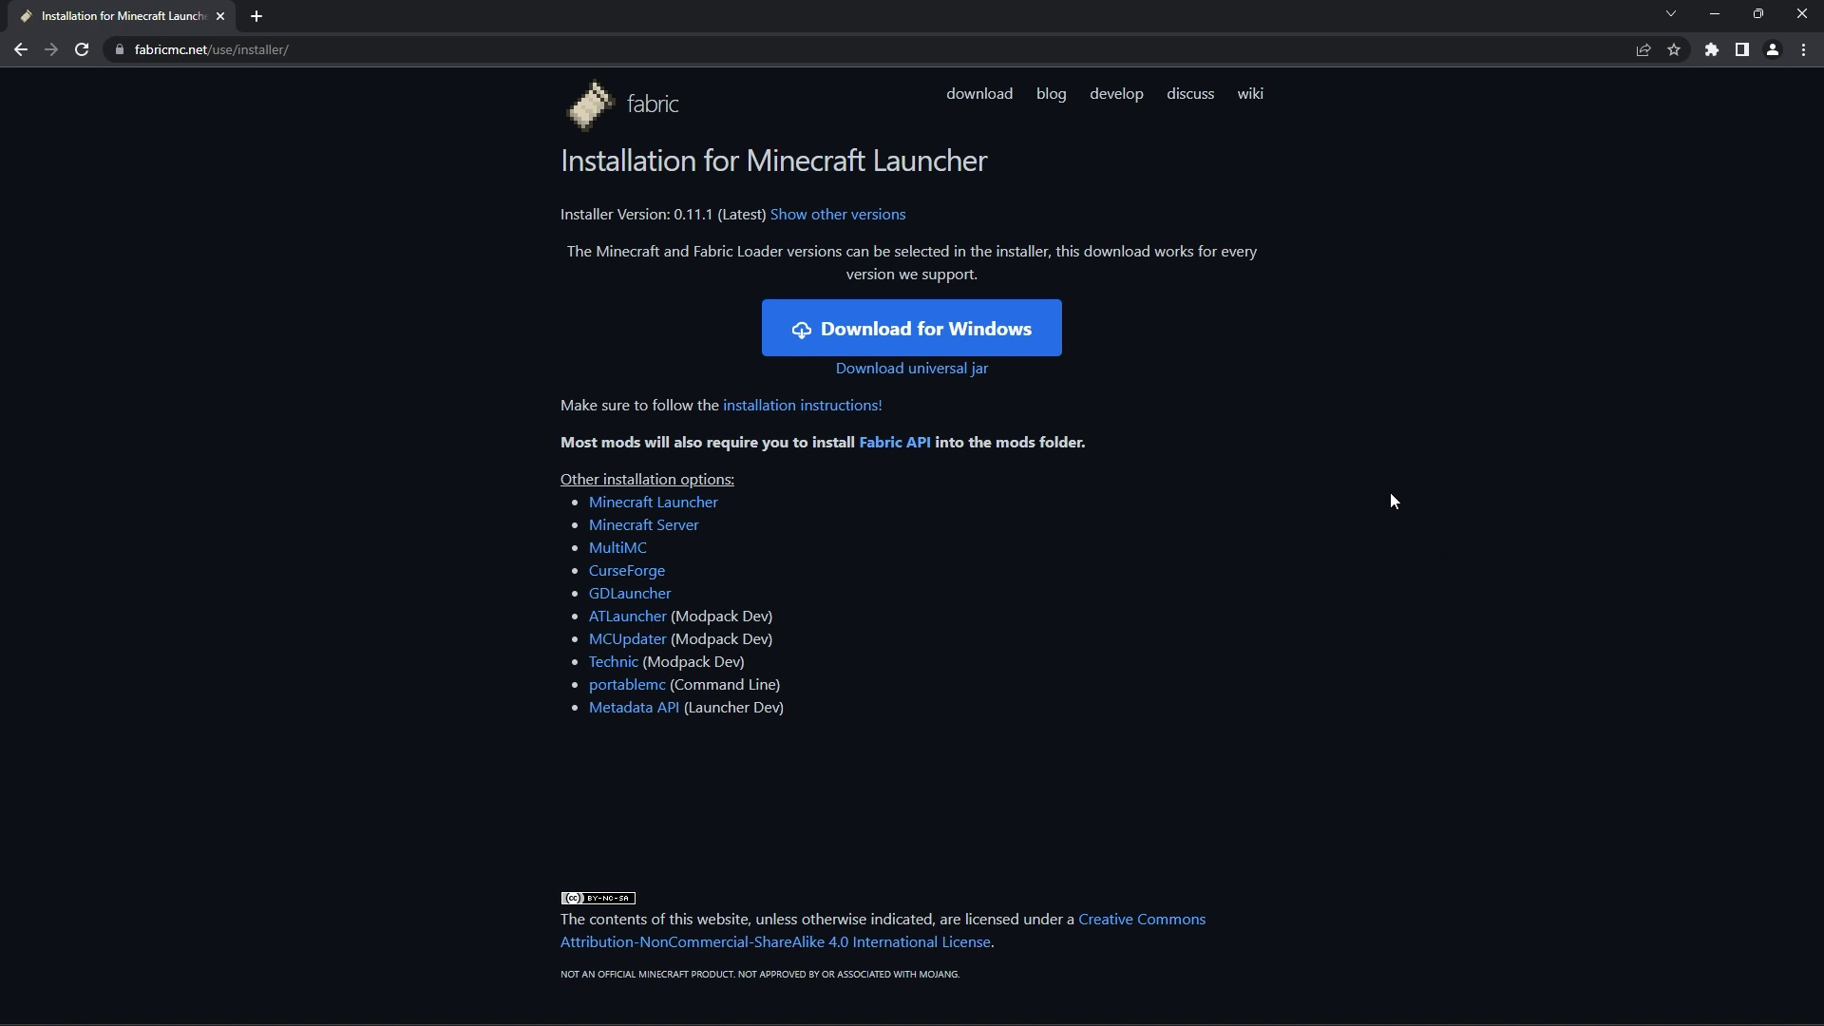
Download the Fabric installer for Windows and install the Fabric client for Minecraft 1.19.3
{"action": "left_click", "coordinate": [986, 331]}
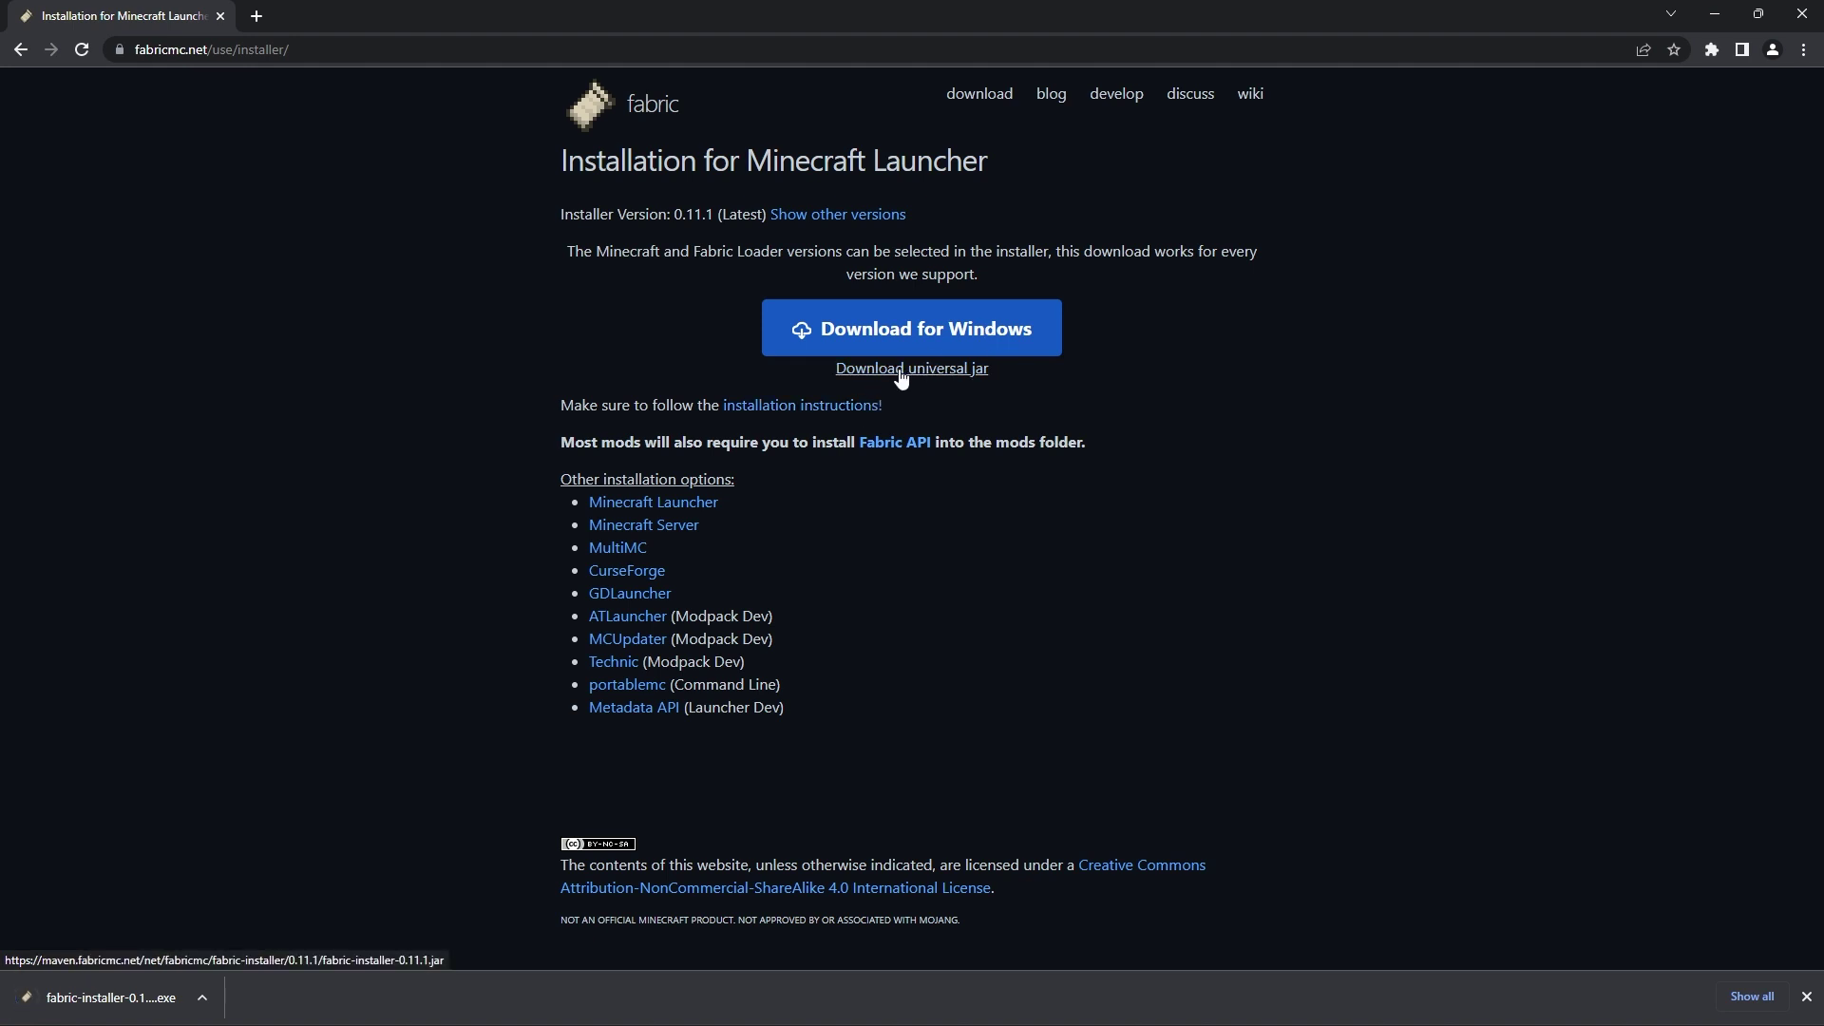
{"action": "left_click", "coordinate": [130, 999]}
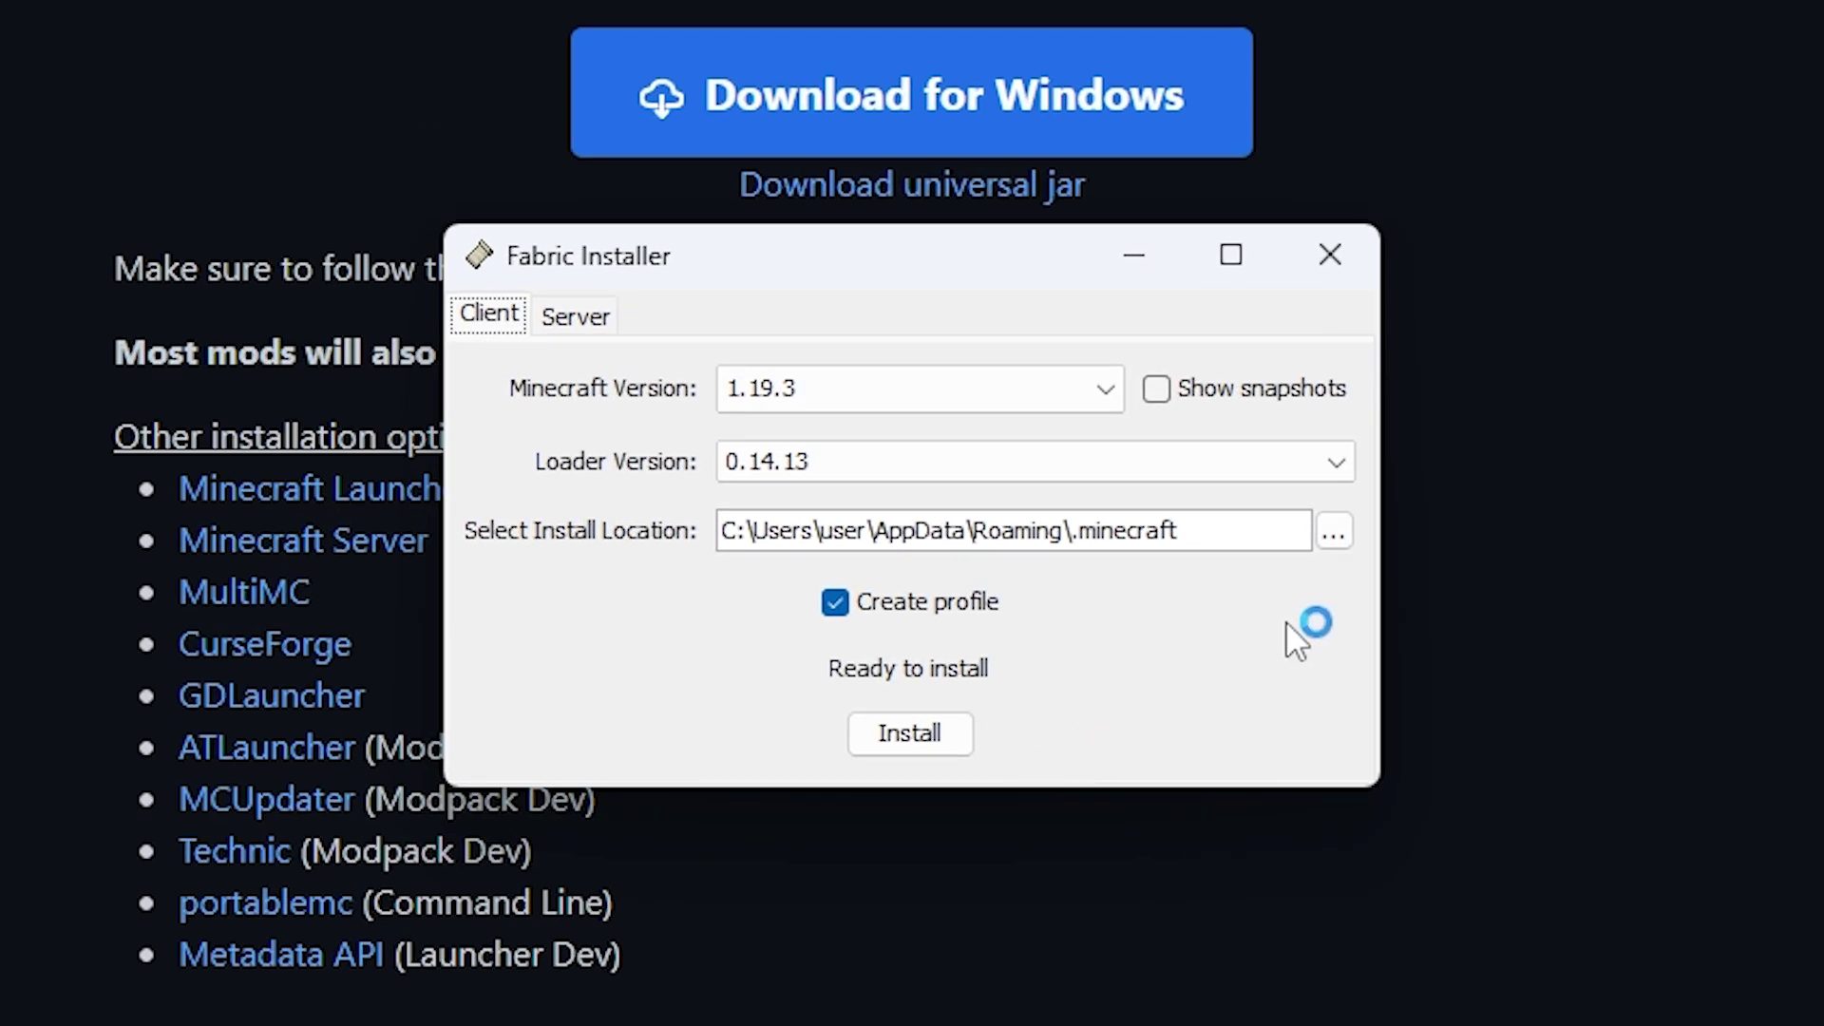
{"action": "left_click", "coordinate": [1083, 388]}
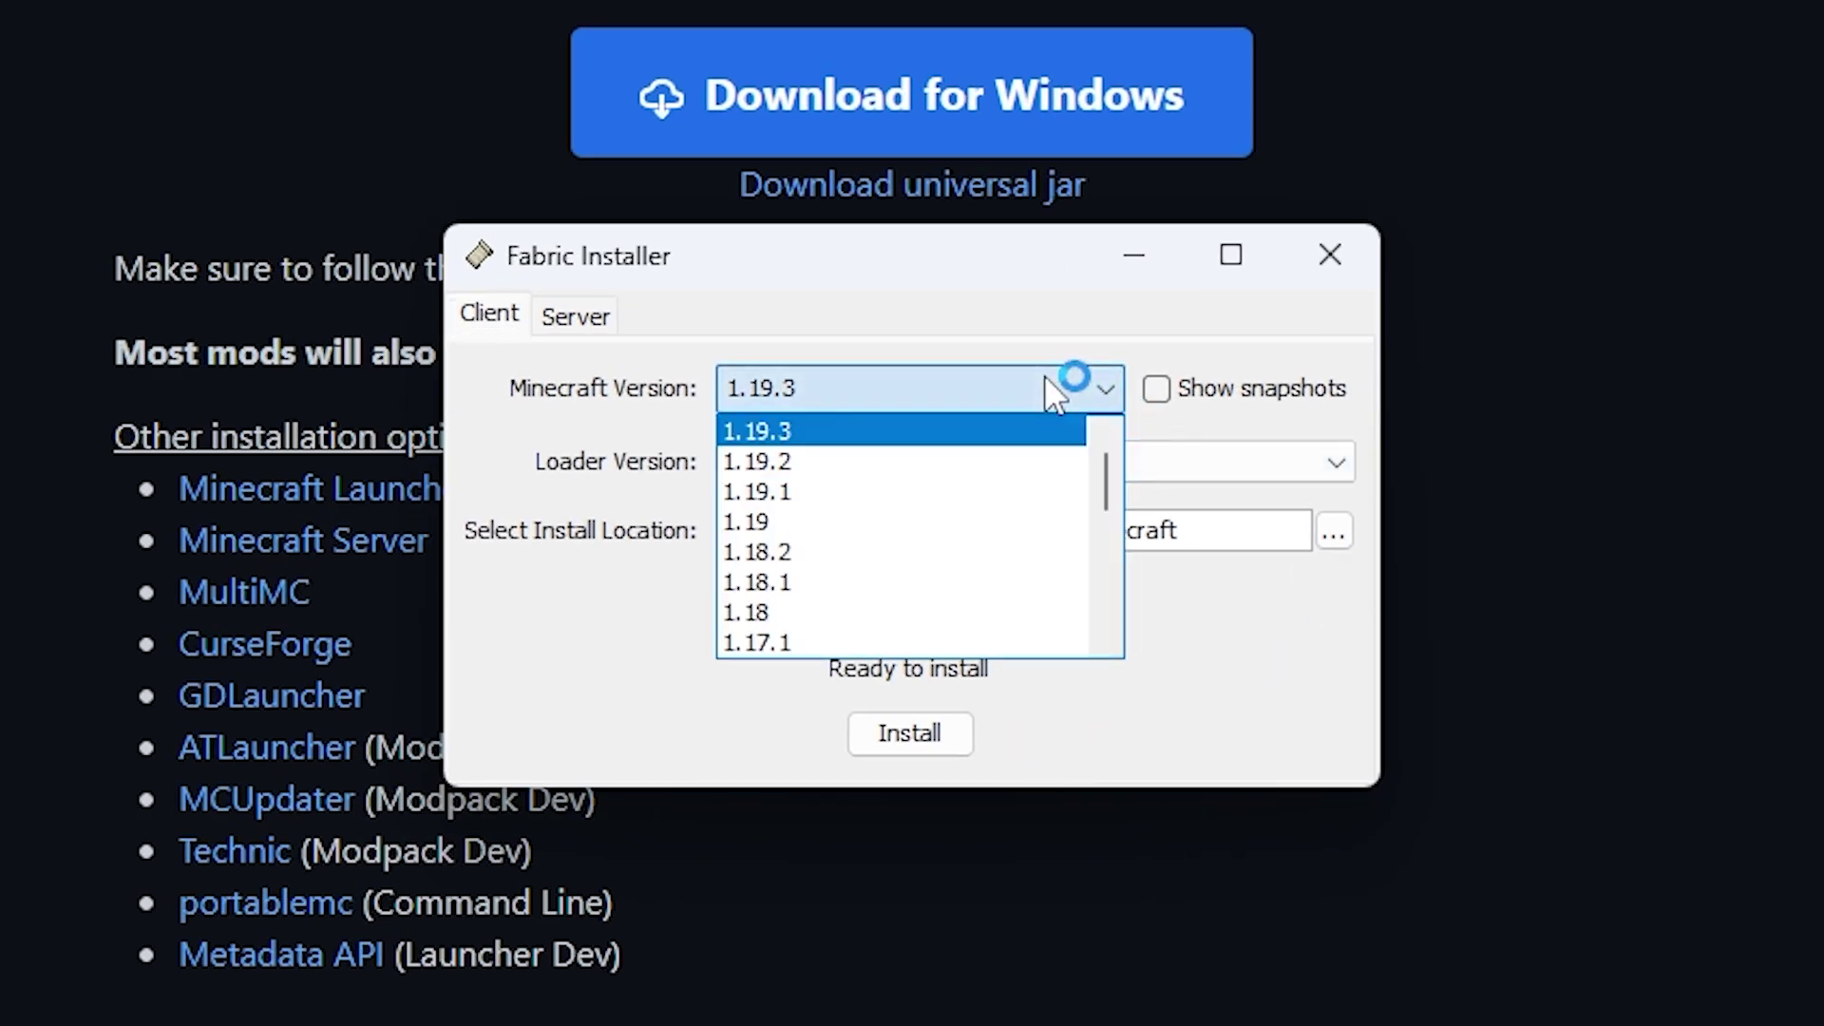
{"action": "left_click", "coordinate": [852, 432]}
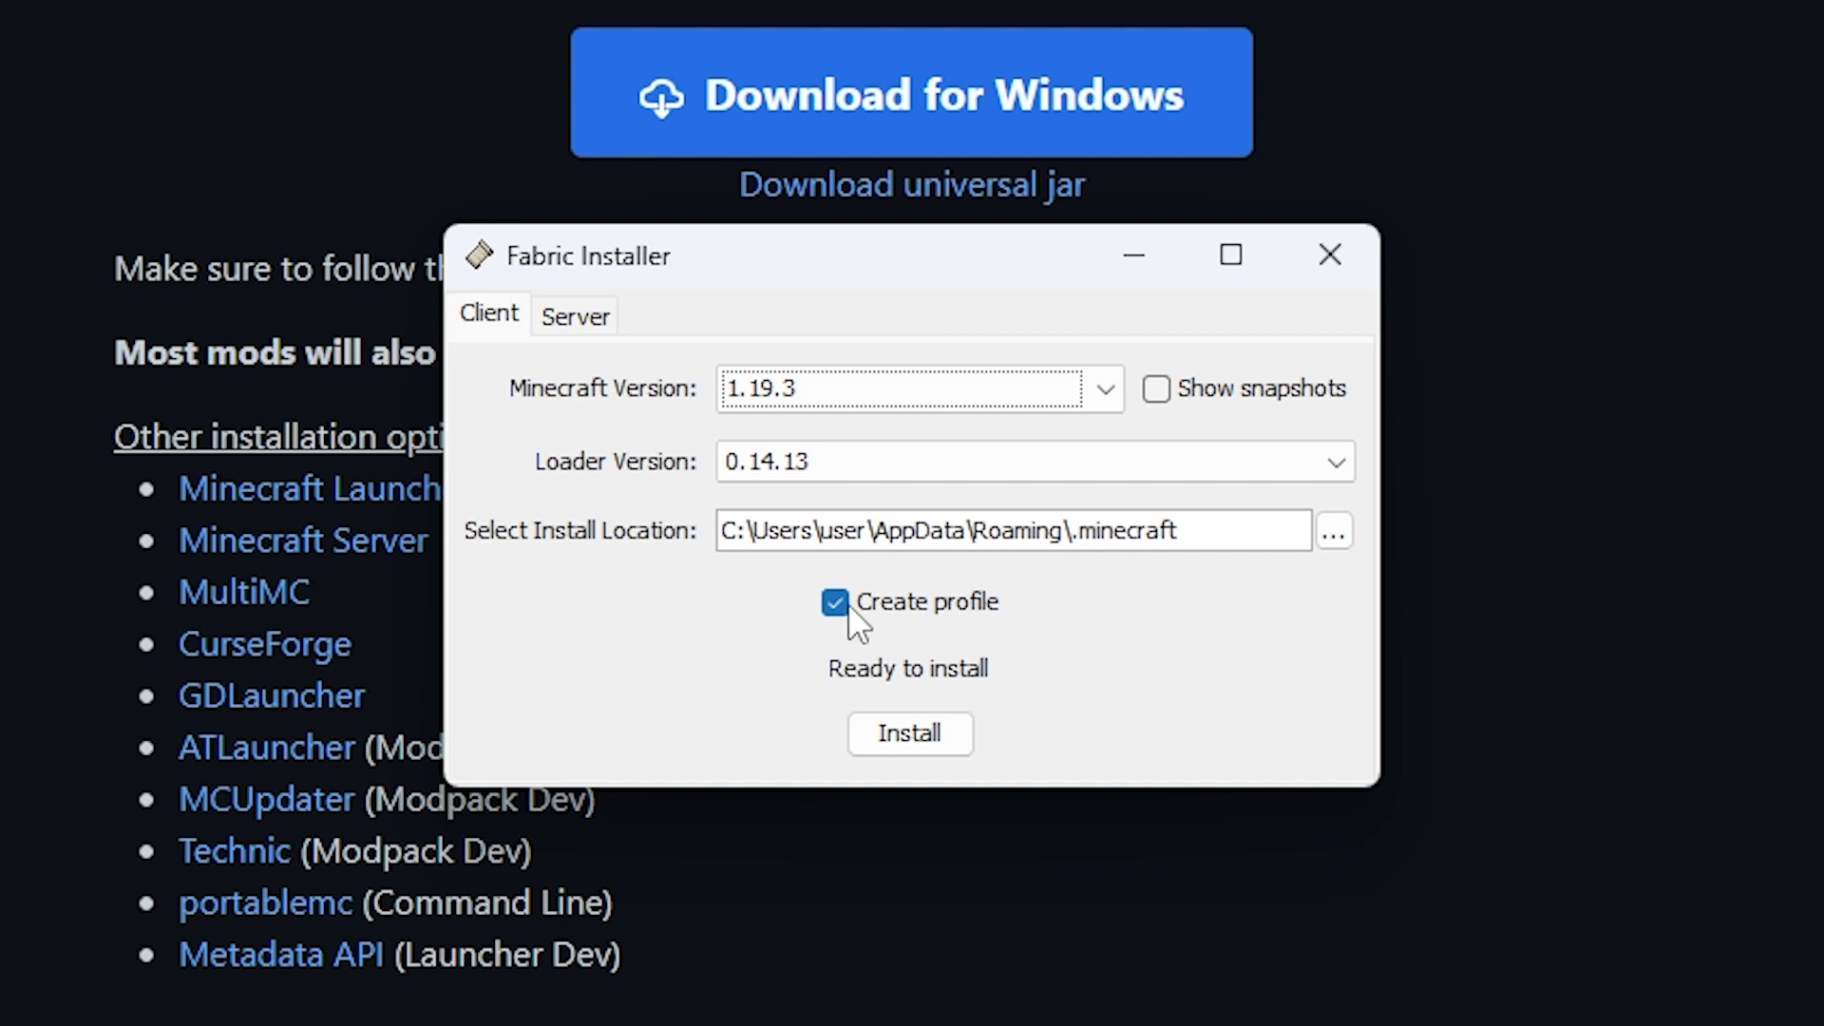
{"action": "left_click", "coordinate": [907, 737]}
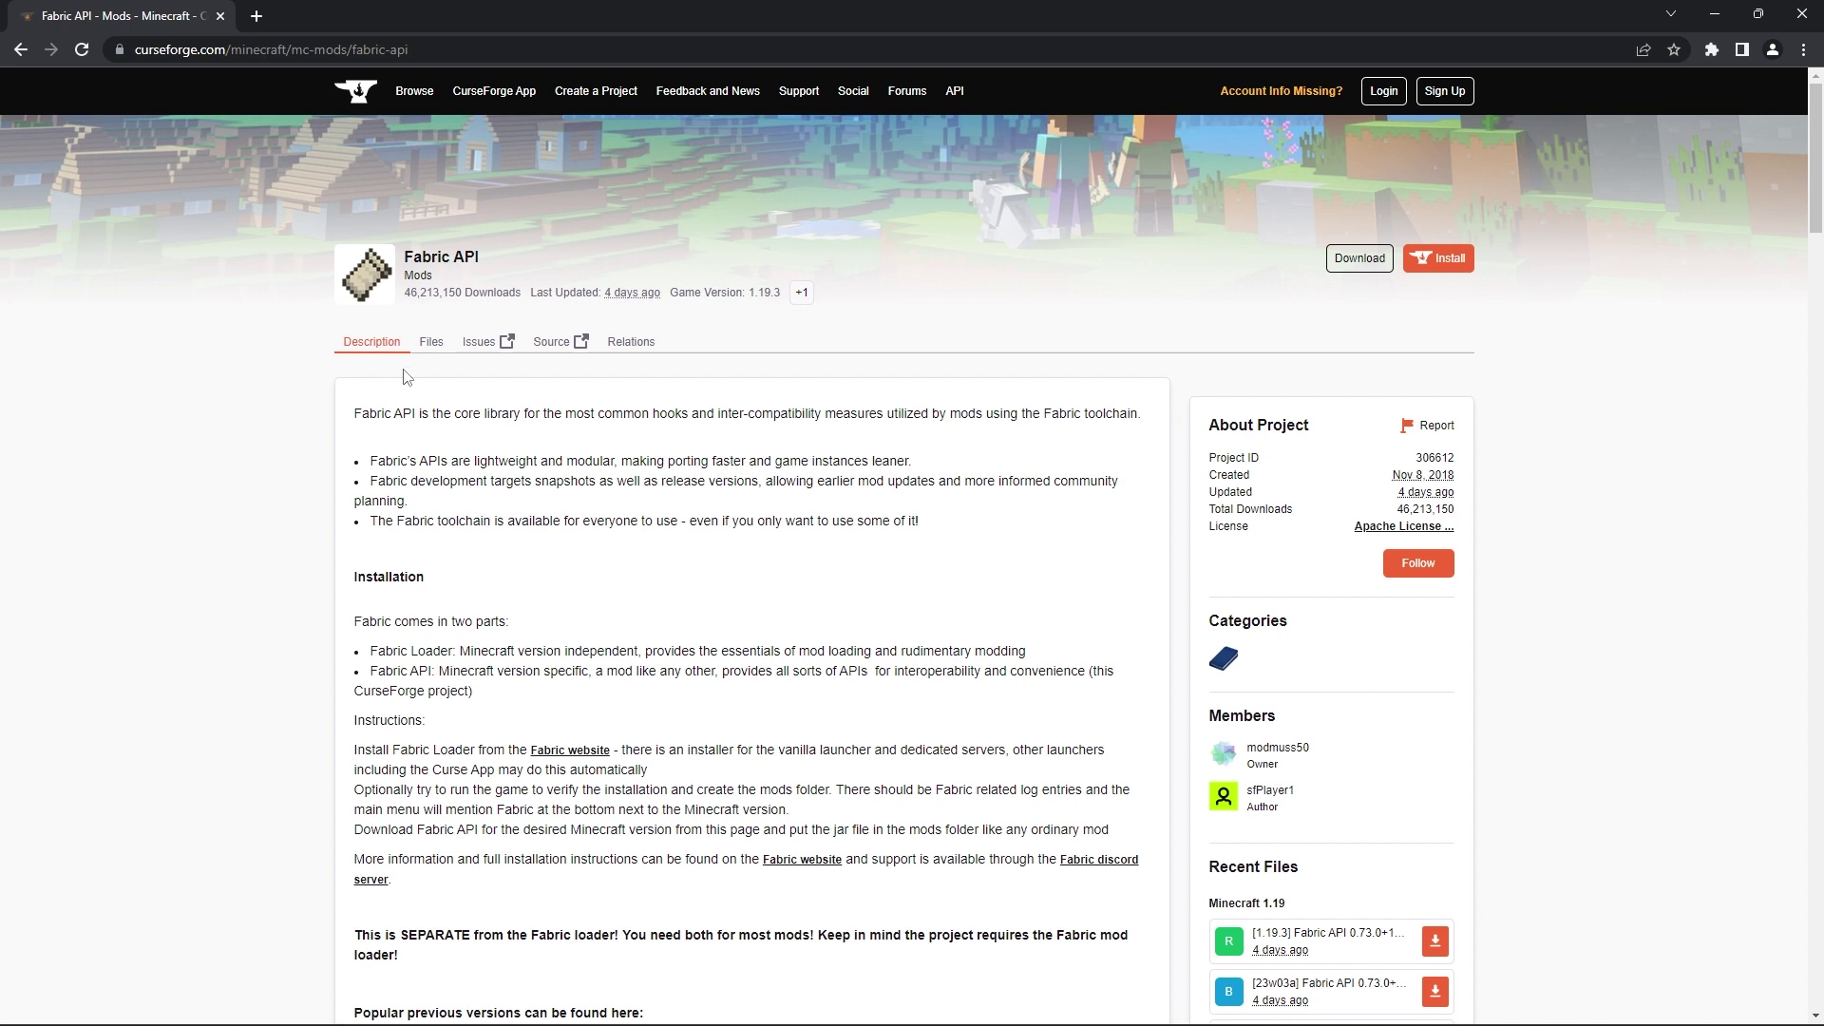
Download the Fabric API 0.73.0+1.19.3 release from the project's files and place it on the desktop
{"action": "left_click", "coordinate": [430, 344]}
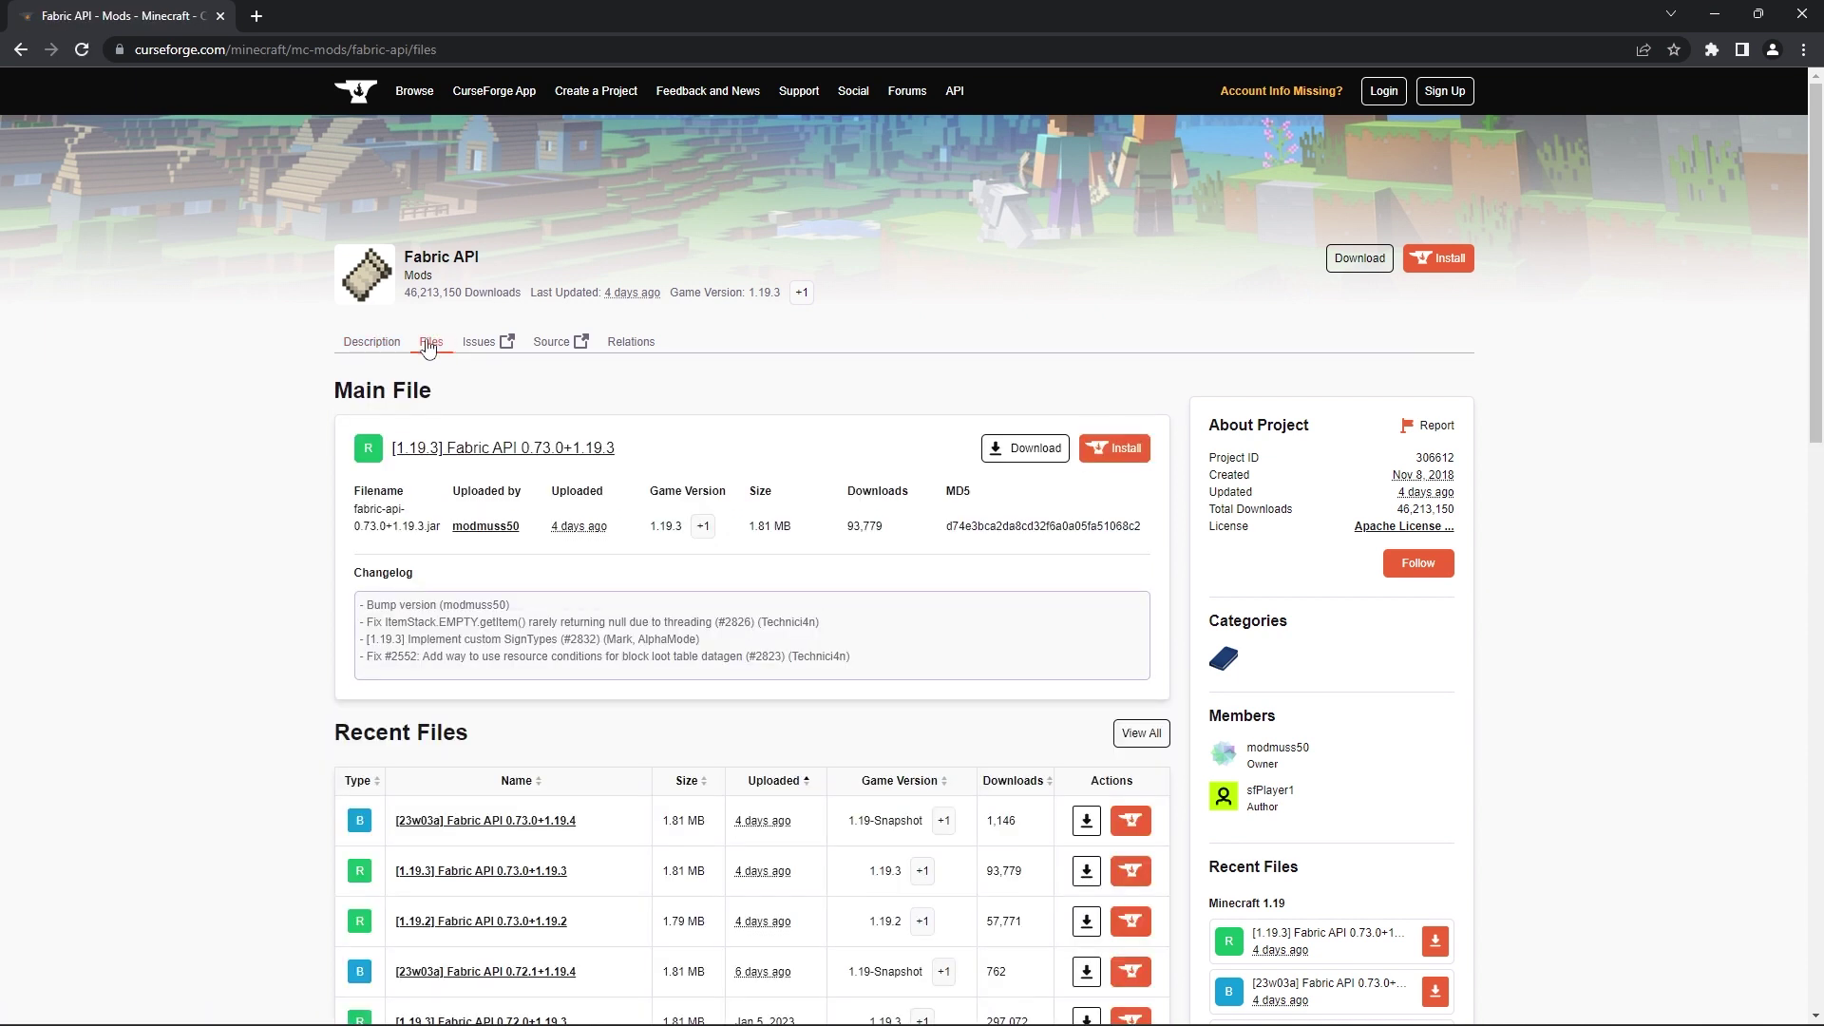
{"action": "scroll", "coordinate": [429, 348], "scroll_direction": "down", "scroll_amount": 4}
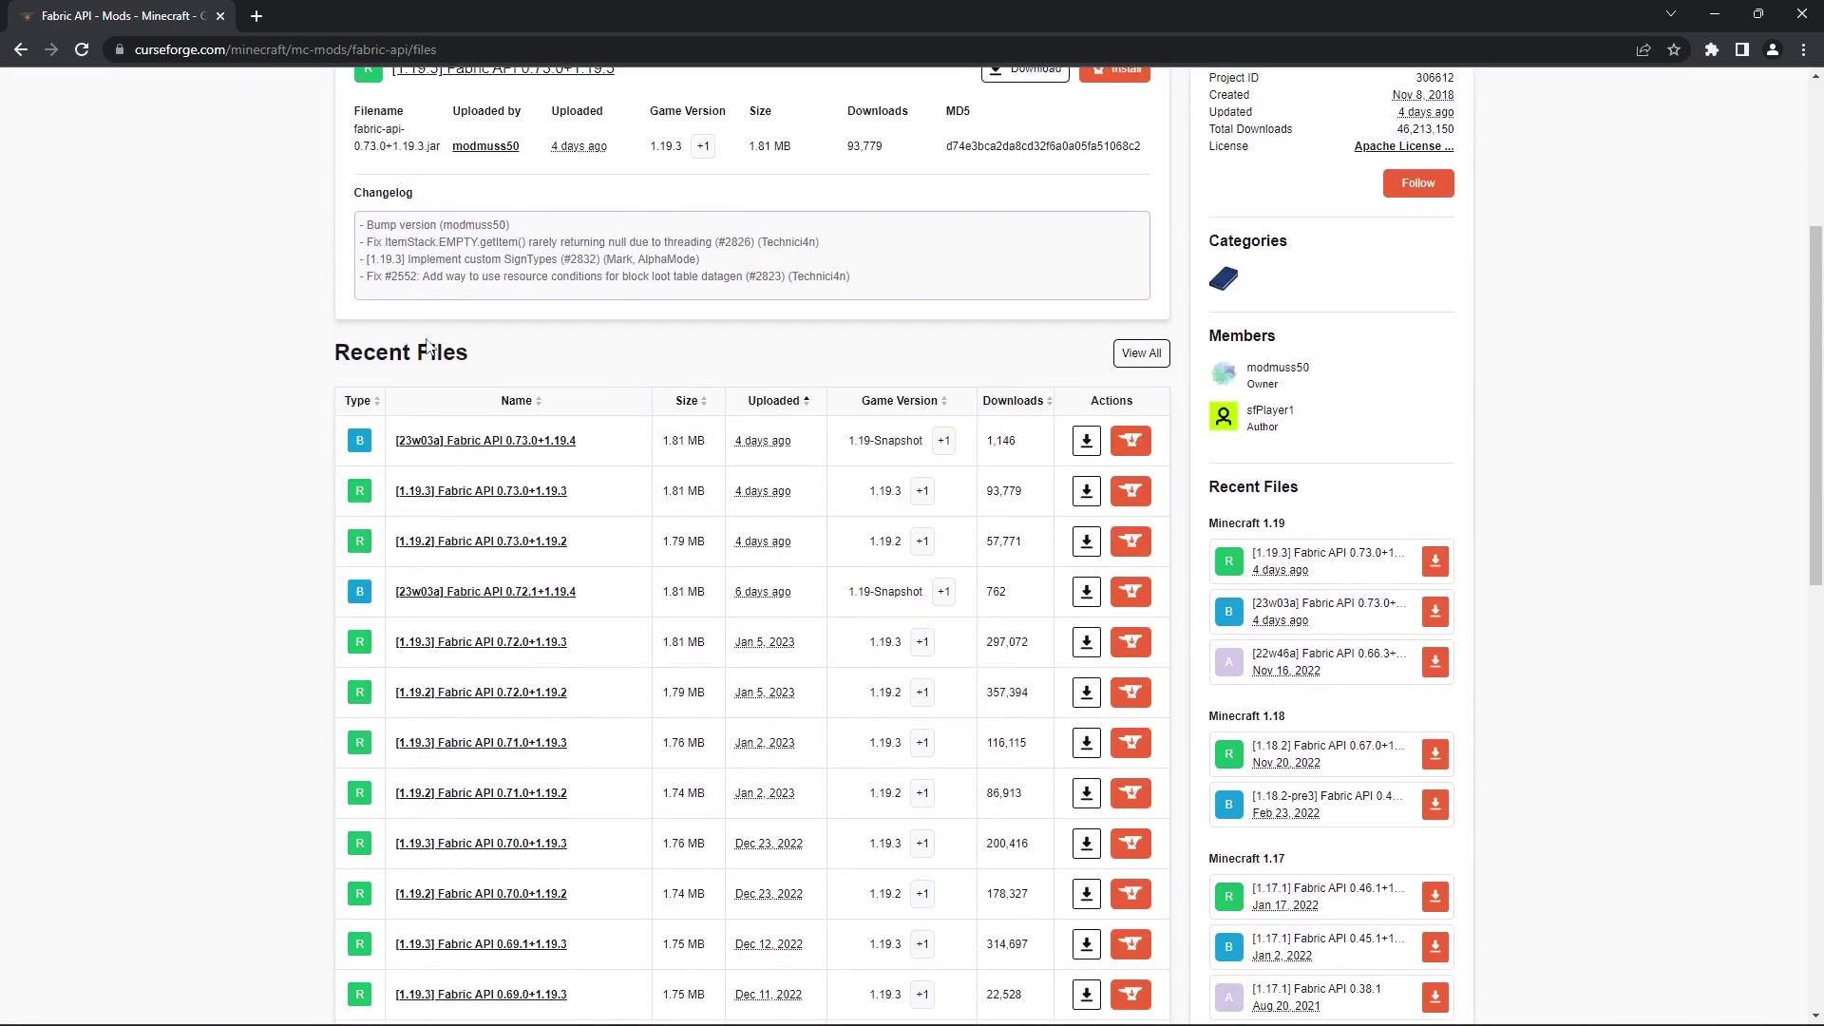
{"action": "left_click", "coordinate": [1088, 494]}
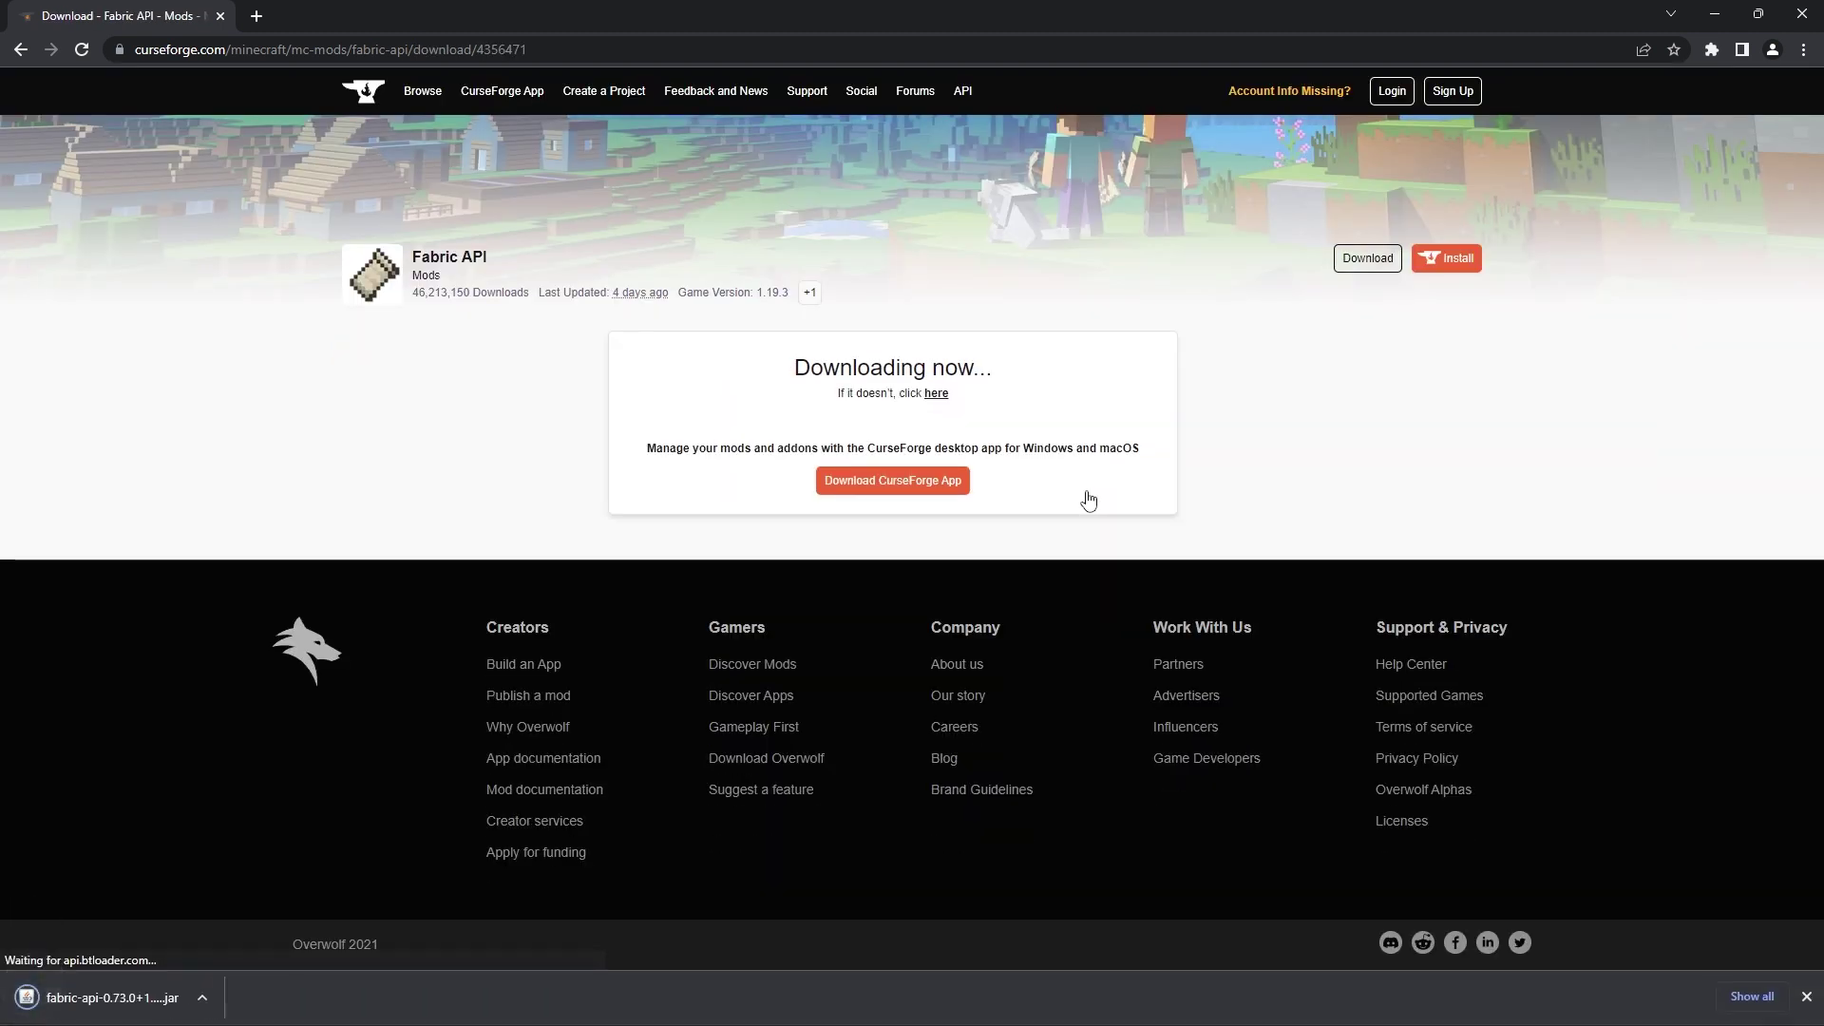
{"action": "left_click_drag", "start_coordinate": [161, 998], "coordinate": [106, 690]}
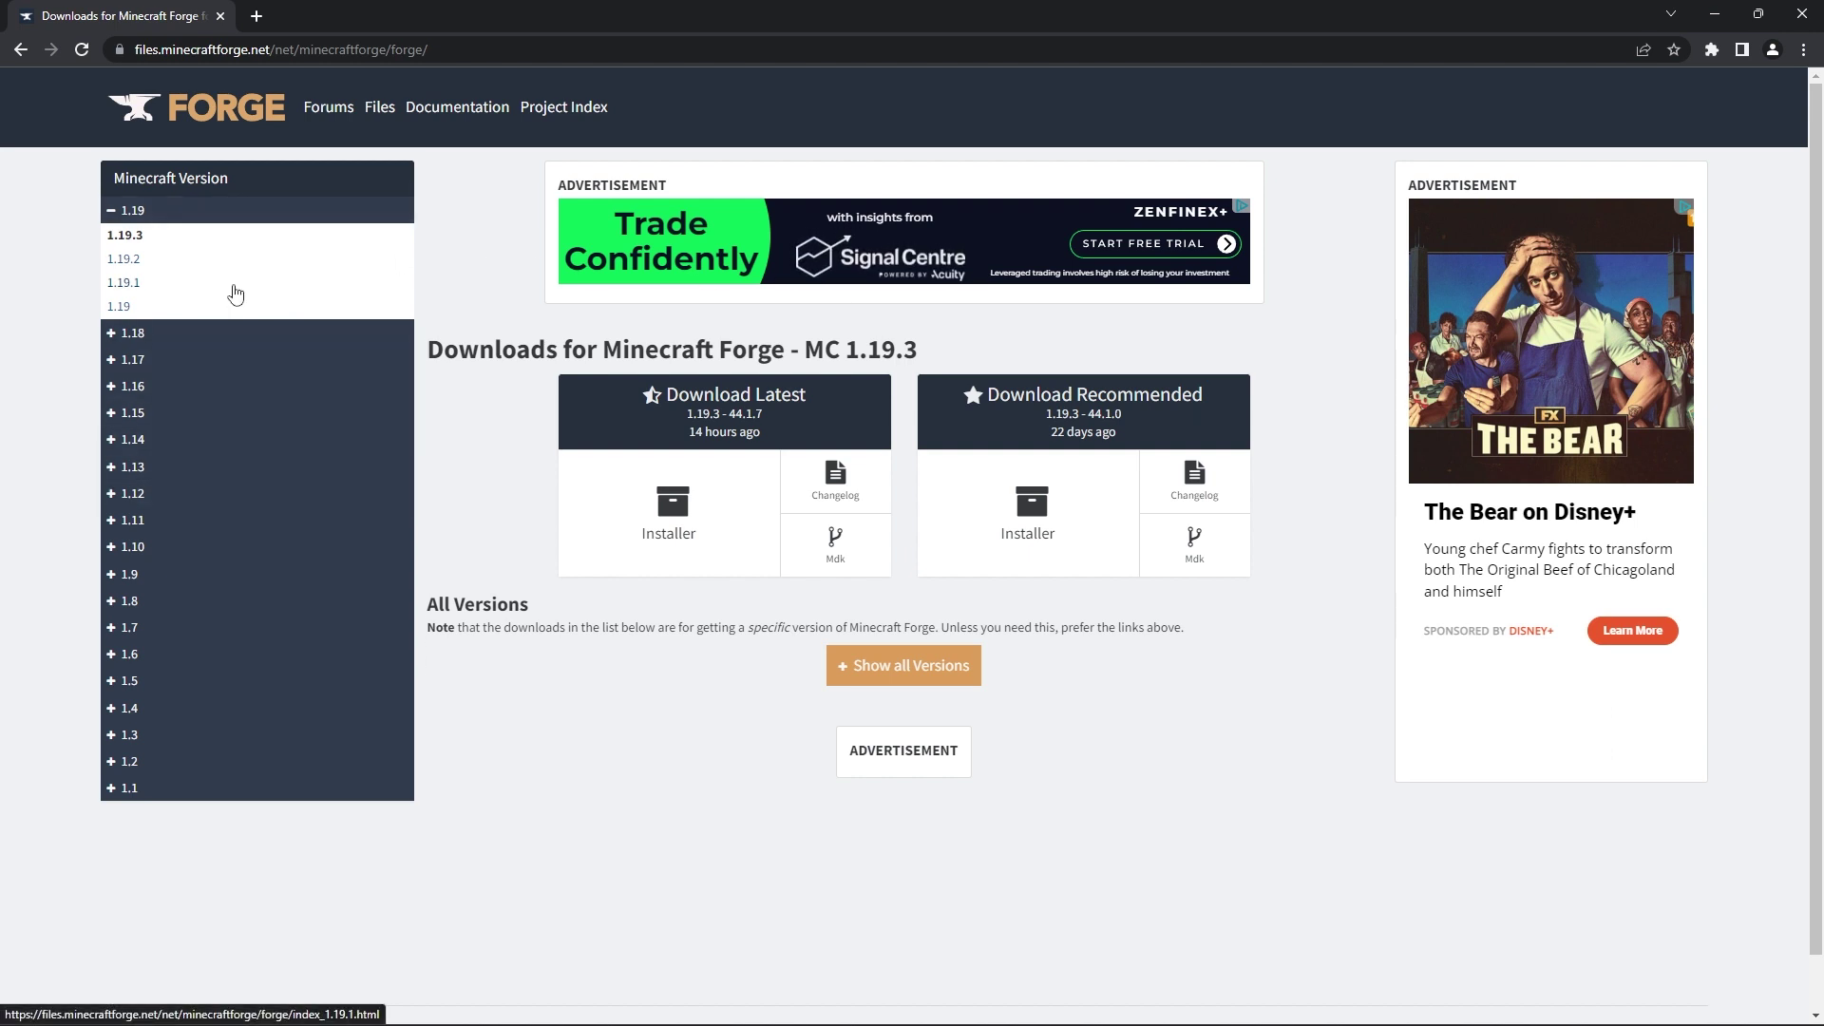
Download the recommended Forge installer 44.1.0 for Minecraft 1.19.3, skipping the advertisement page
{"action": "left_click", "coordinate": [149, 339]}
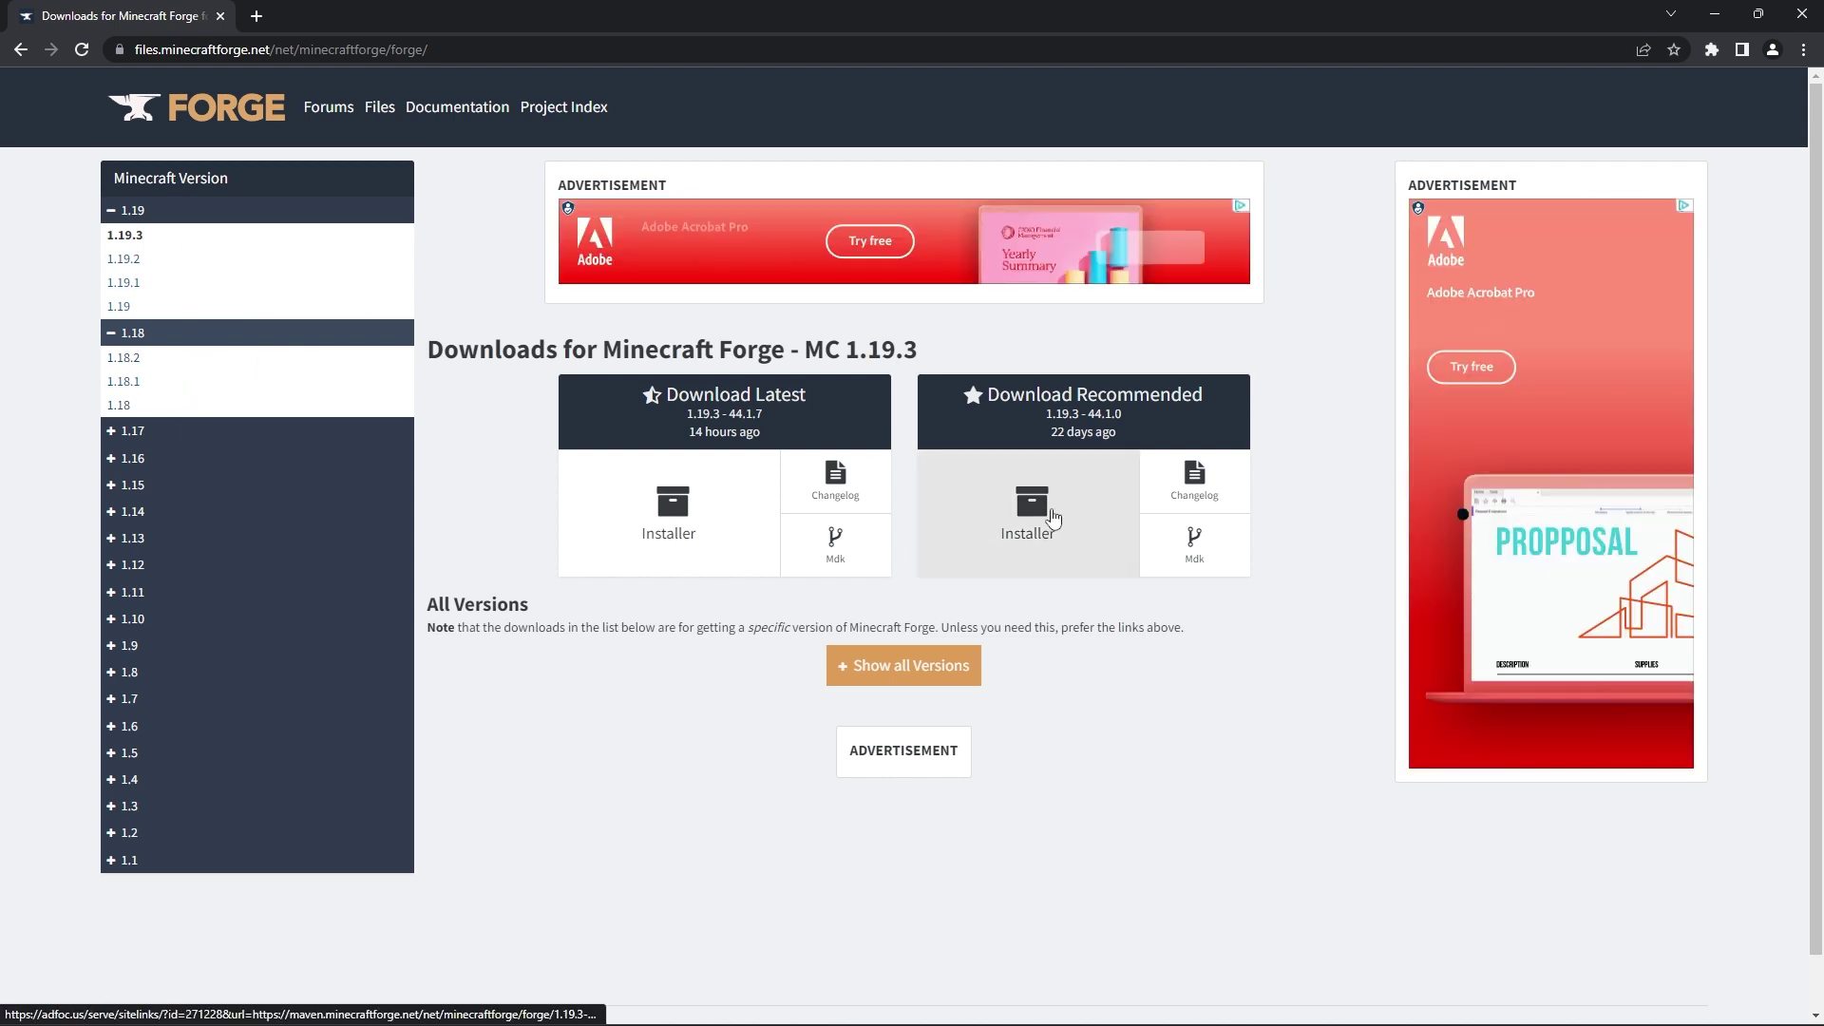
{"action": "left_click", "coordinate": [1048, 511]}
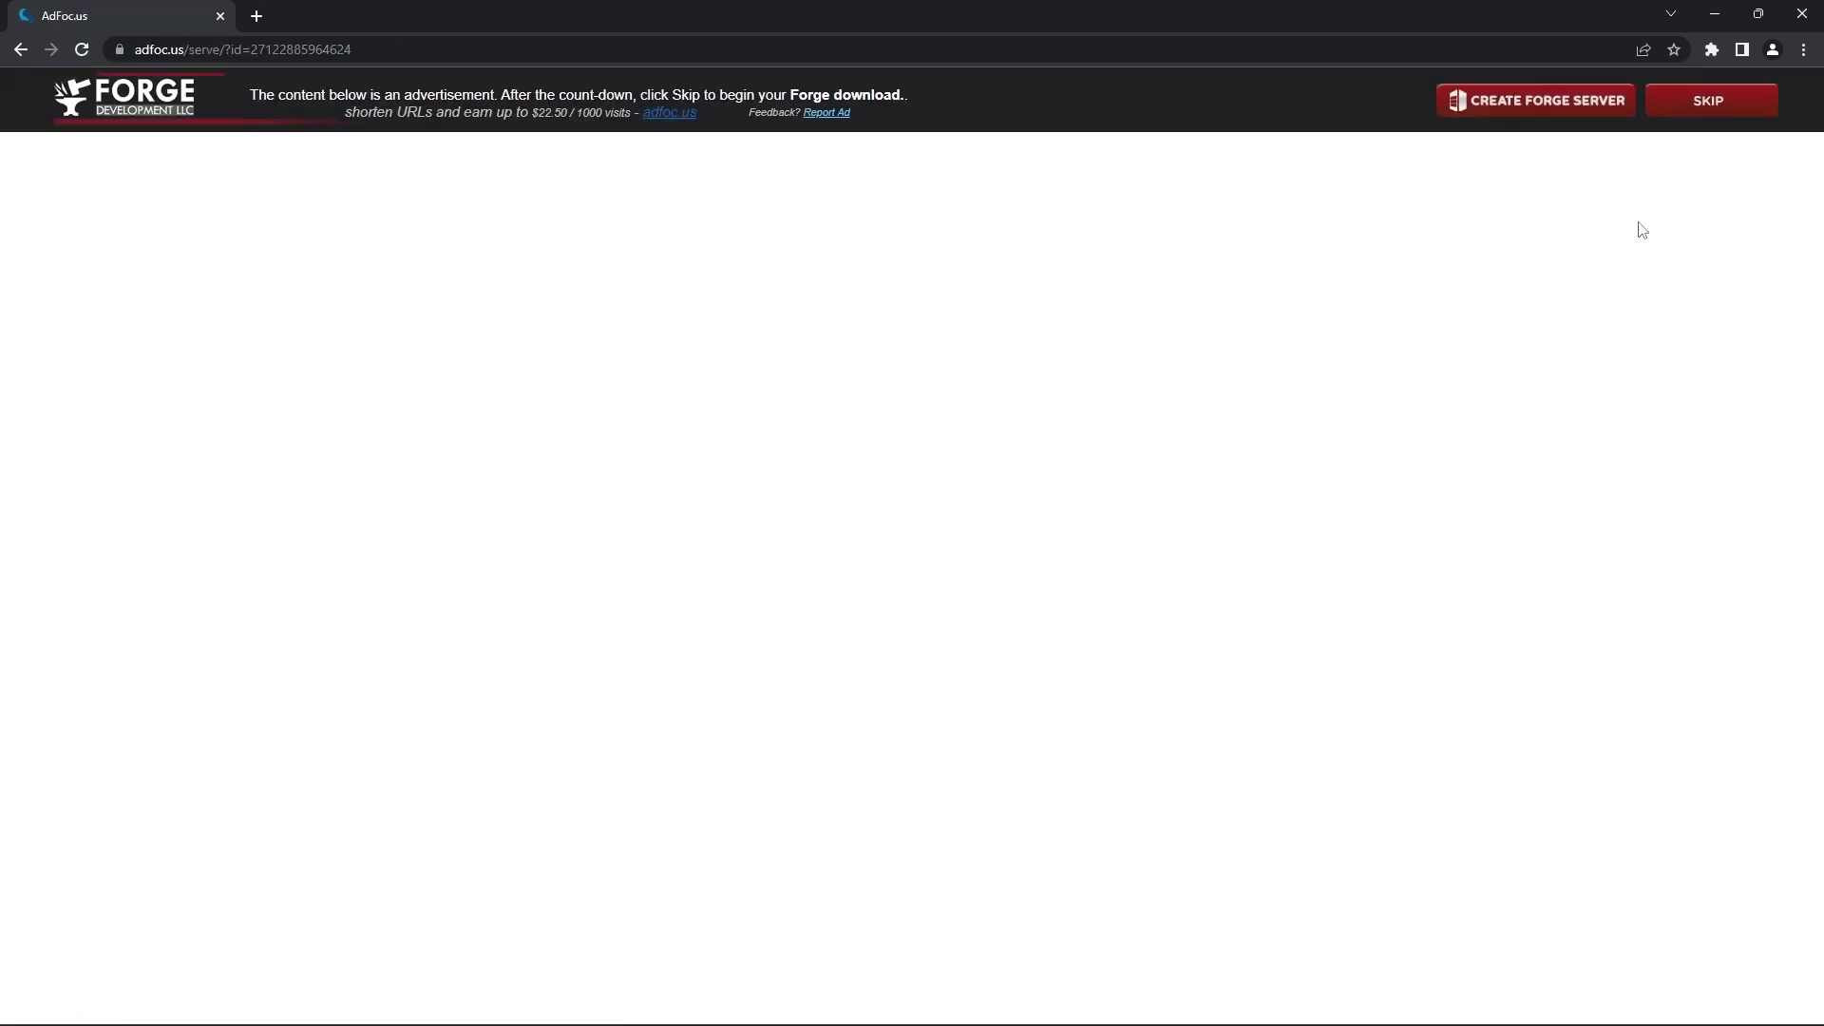
{"action": "left_click", "coordinate": [1722, 115]}
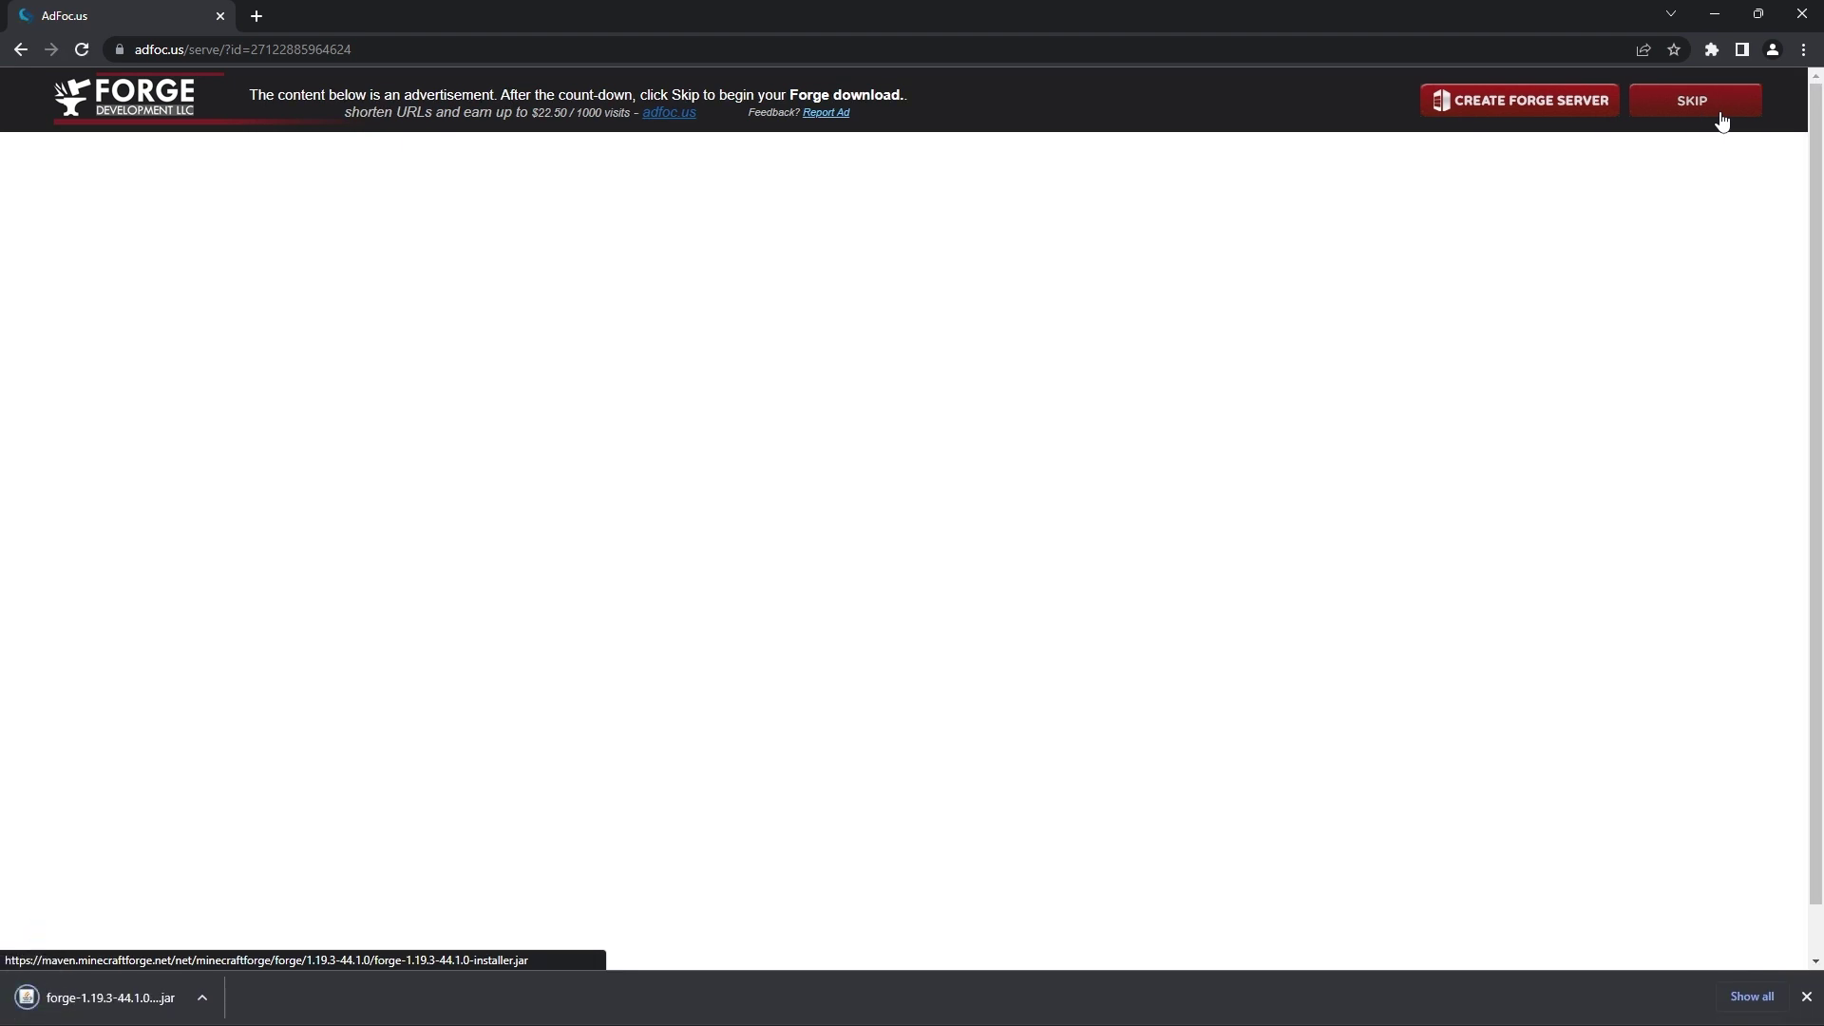
Run the downloaded Forge installer and install the client into the .minecraft folder
{"action": "left_click", "coordinate": [157, 1008]}
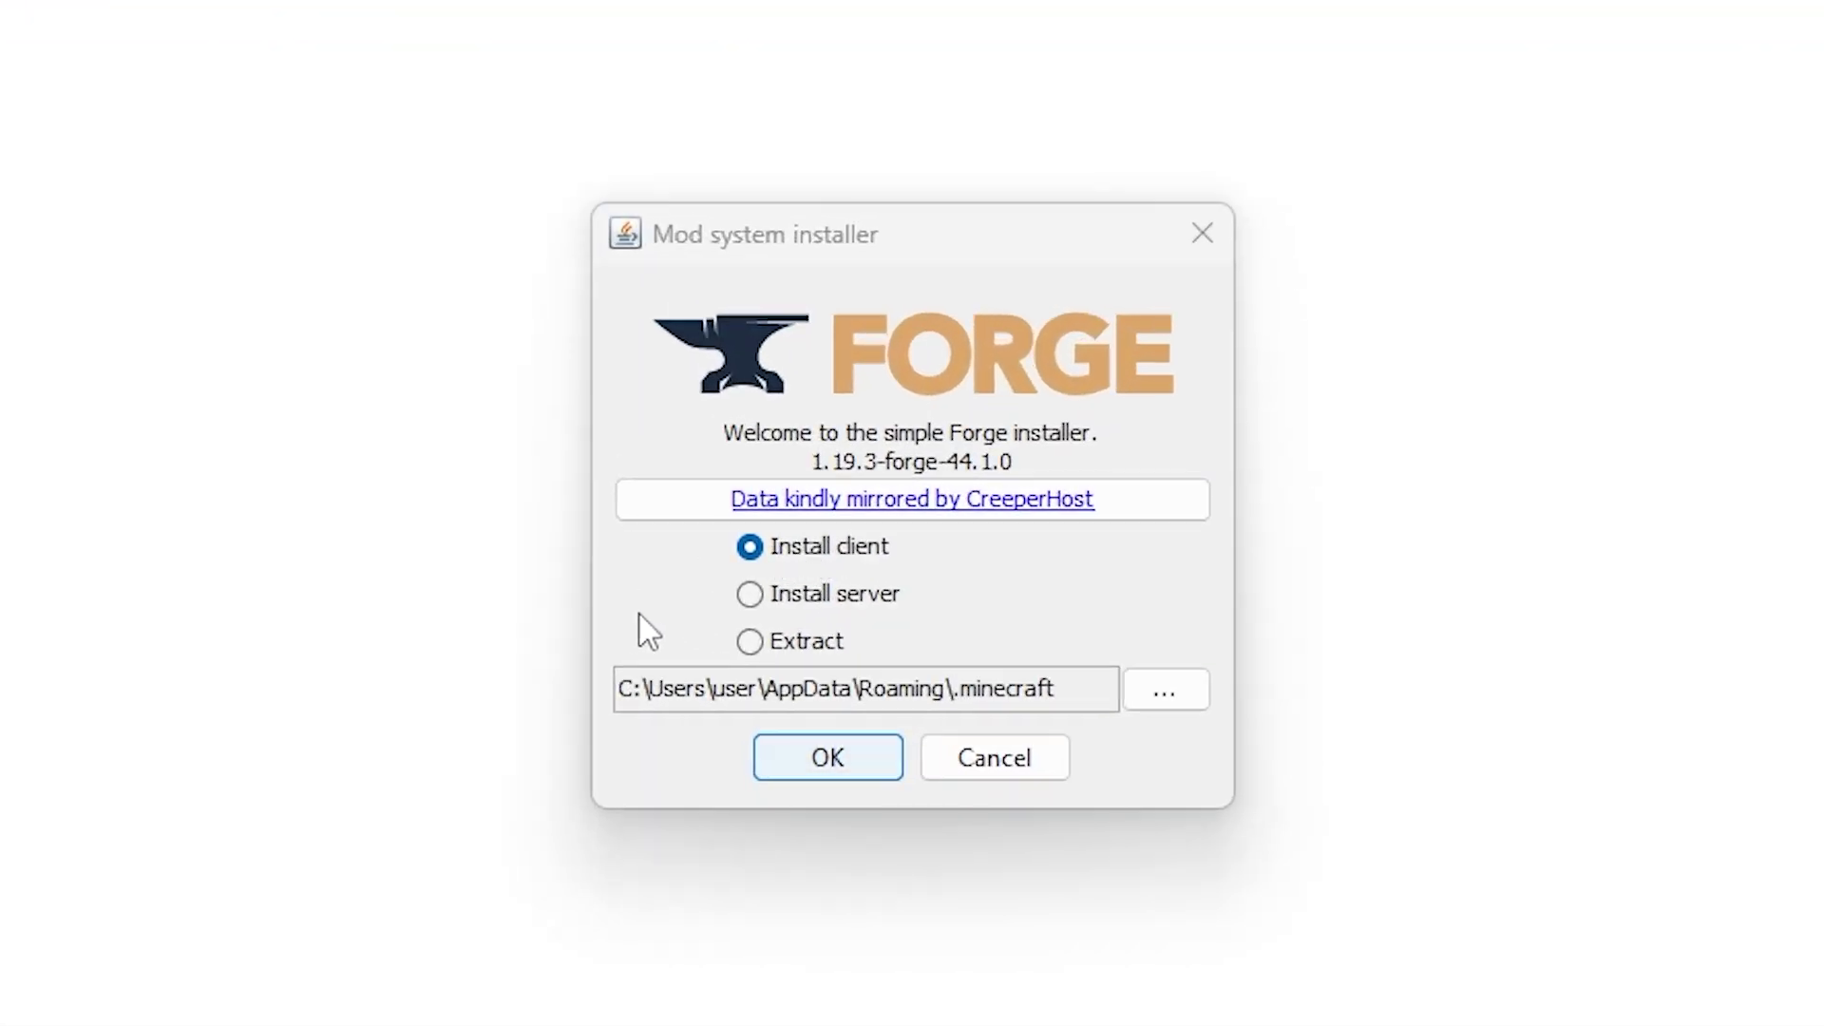
{"action": "left_click", "coordinate": [807, 770]}
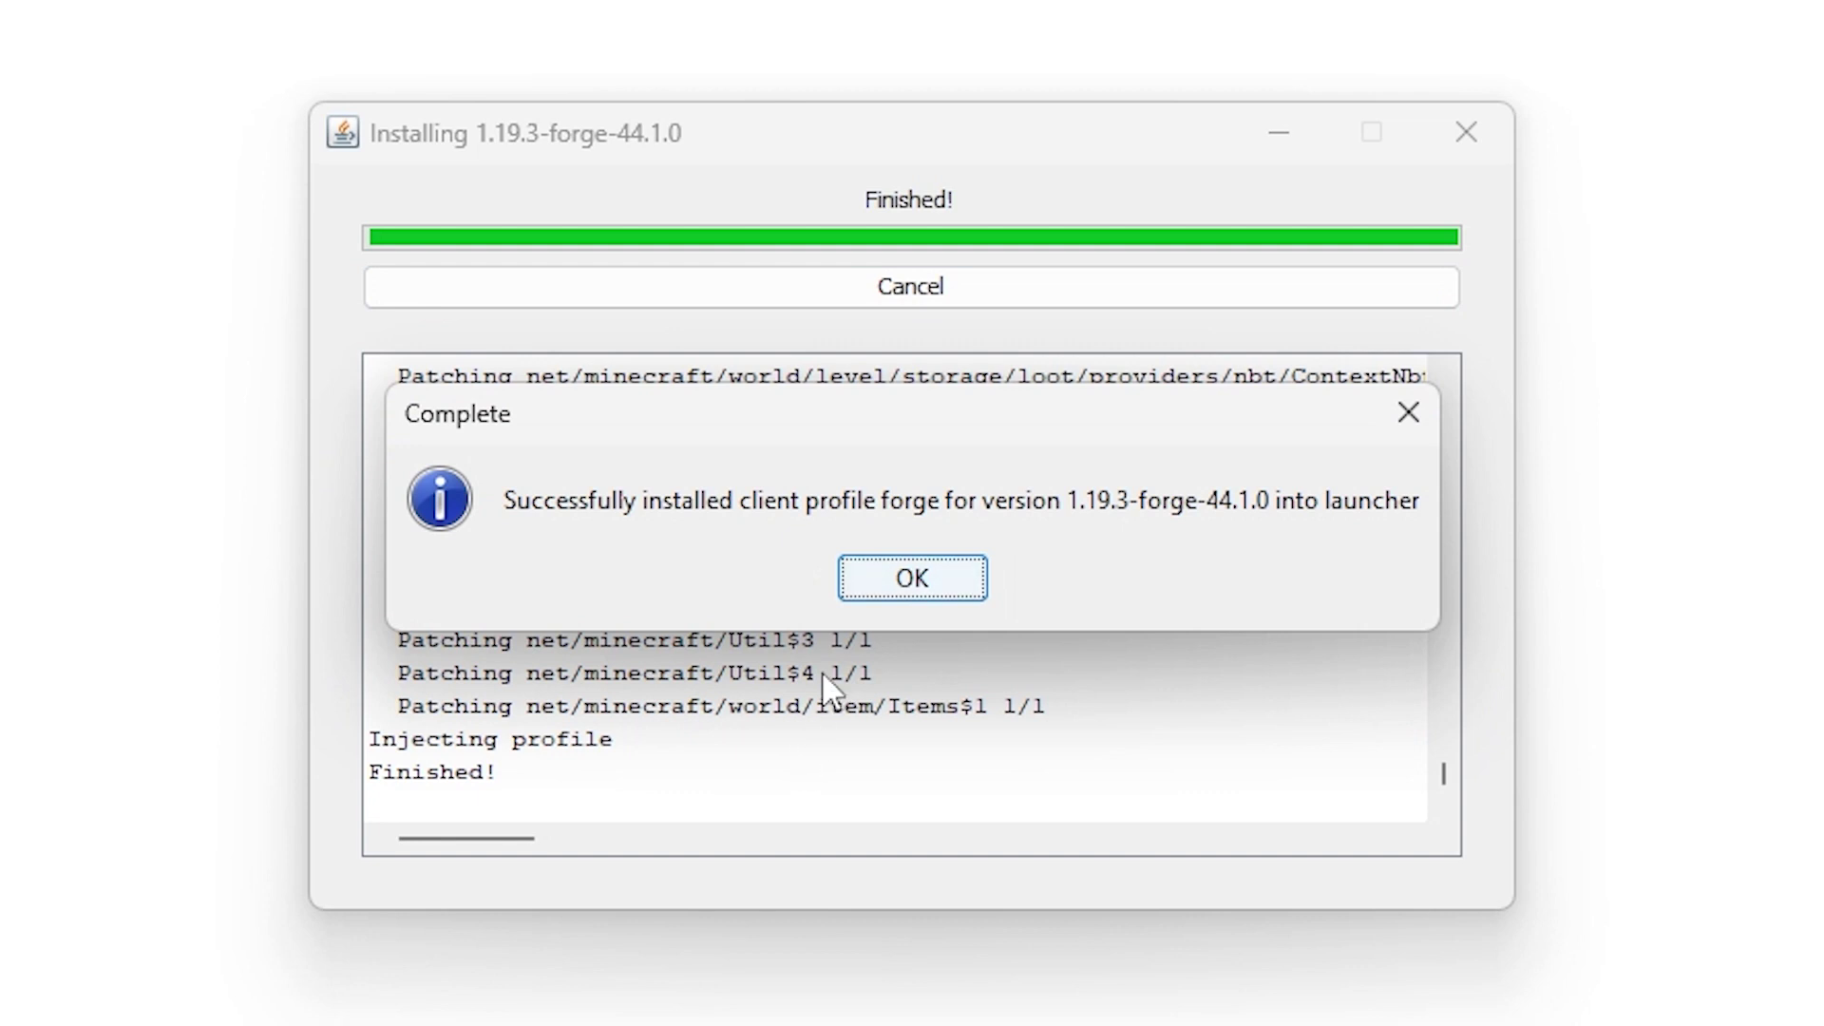
{"action": "left_click", "coordinate": [890, 595]}
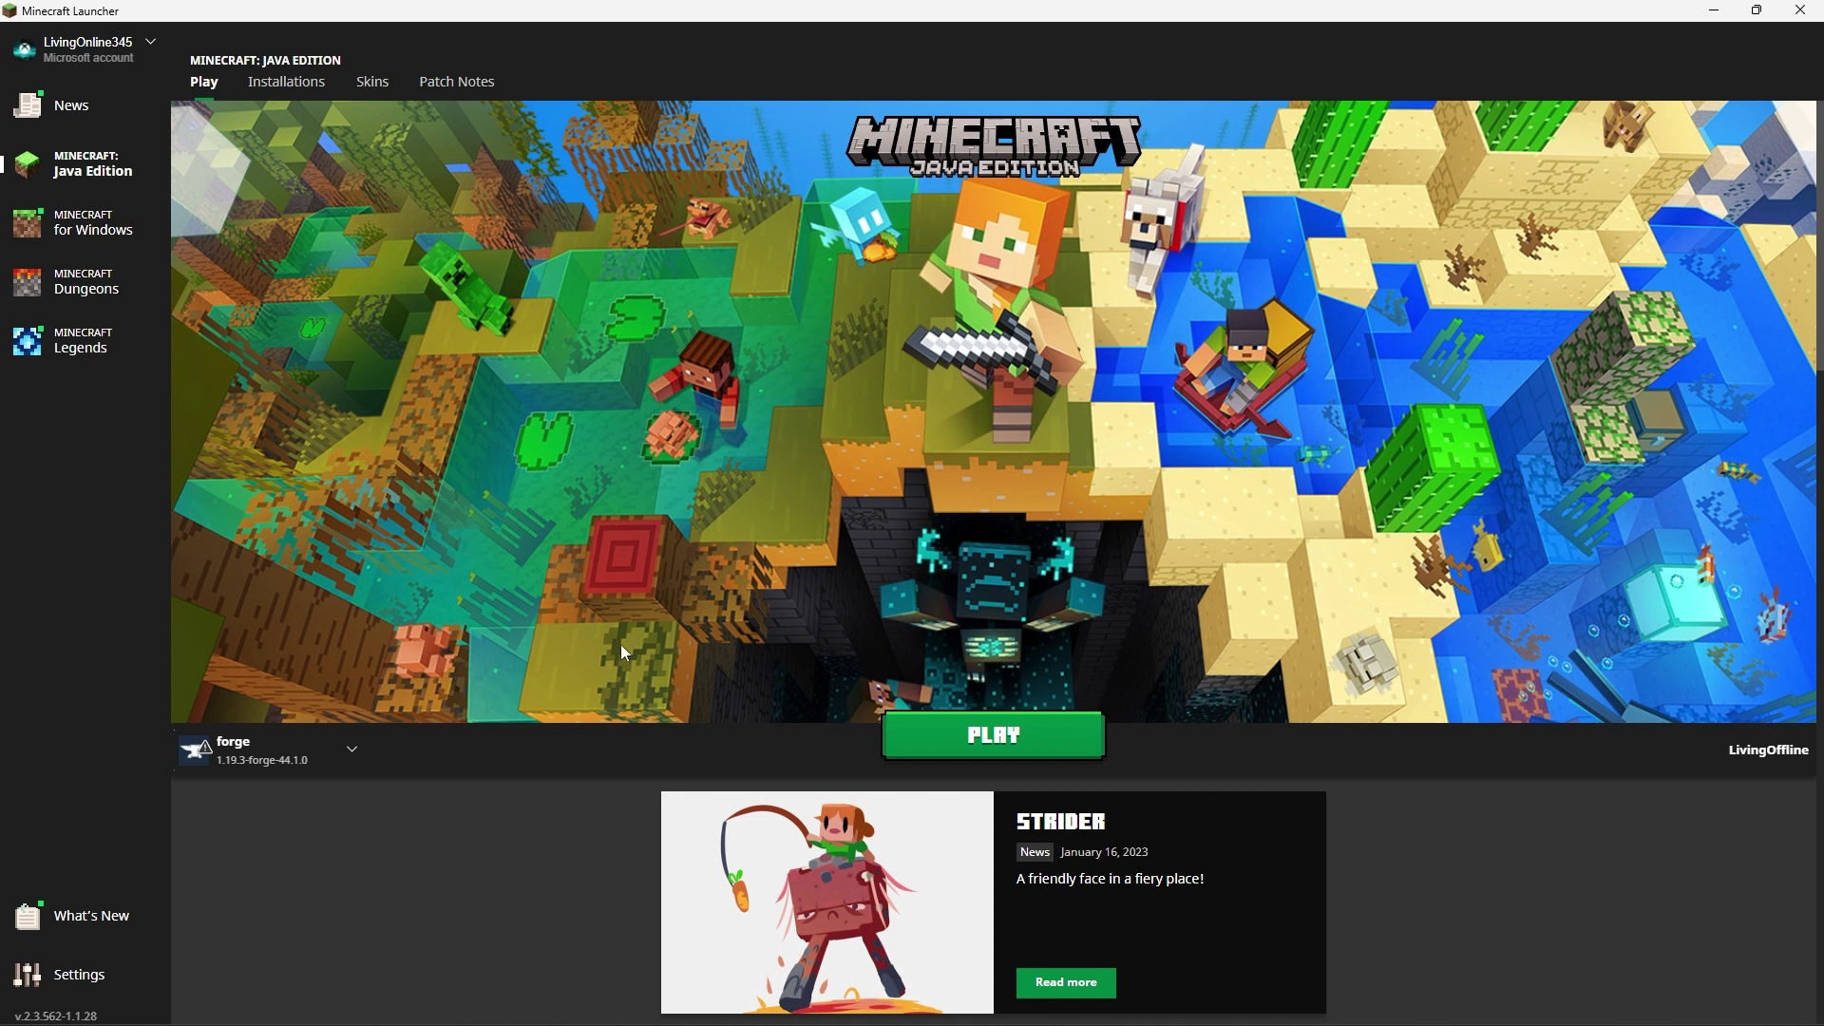
{"action": "mouse_move", "coordinate": [292, 768]}
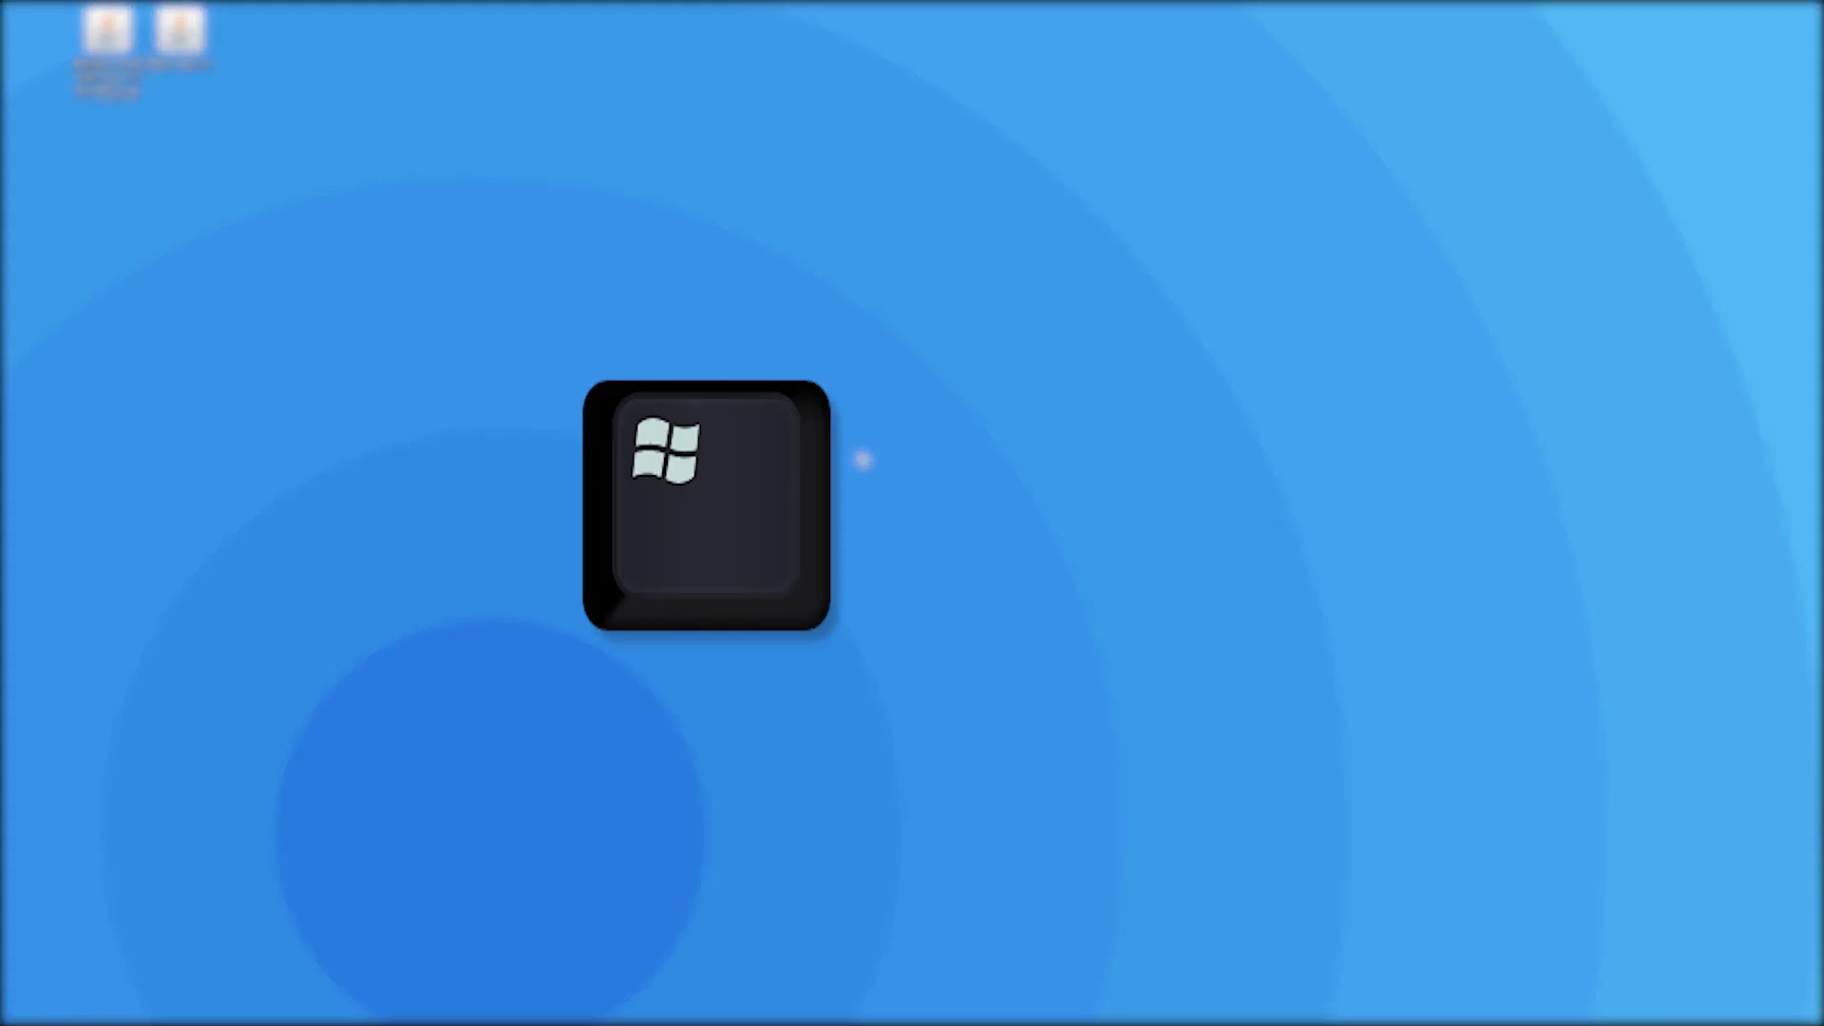
Switch to File Explorer at %appdata% and open the .minecraft folder
{"action": "key", "text": "super+r"}
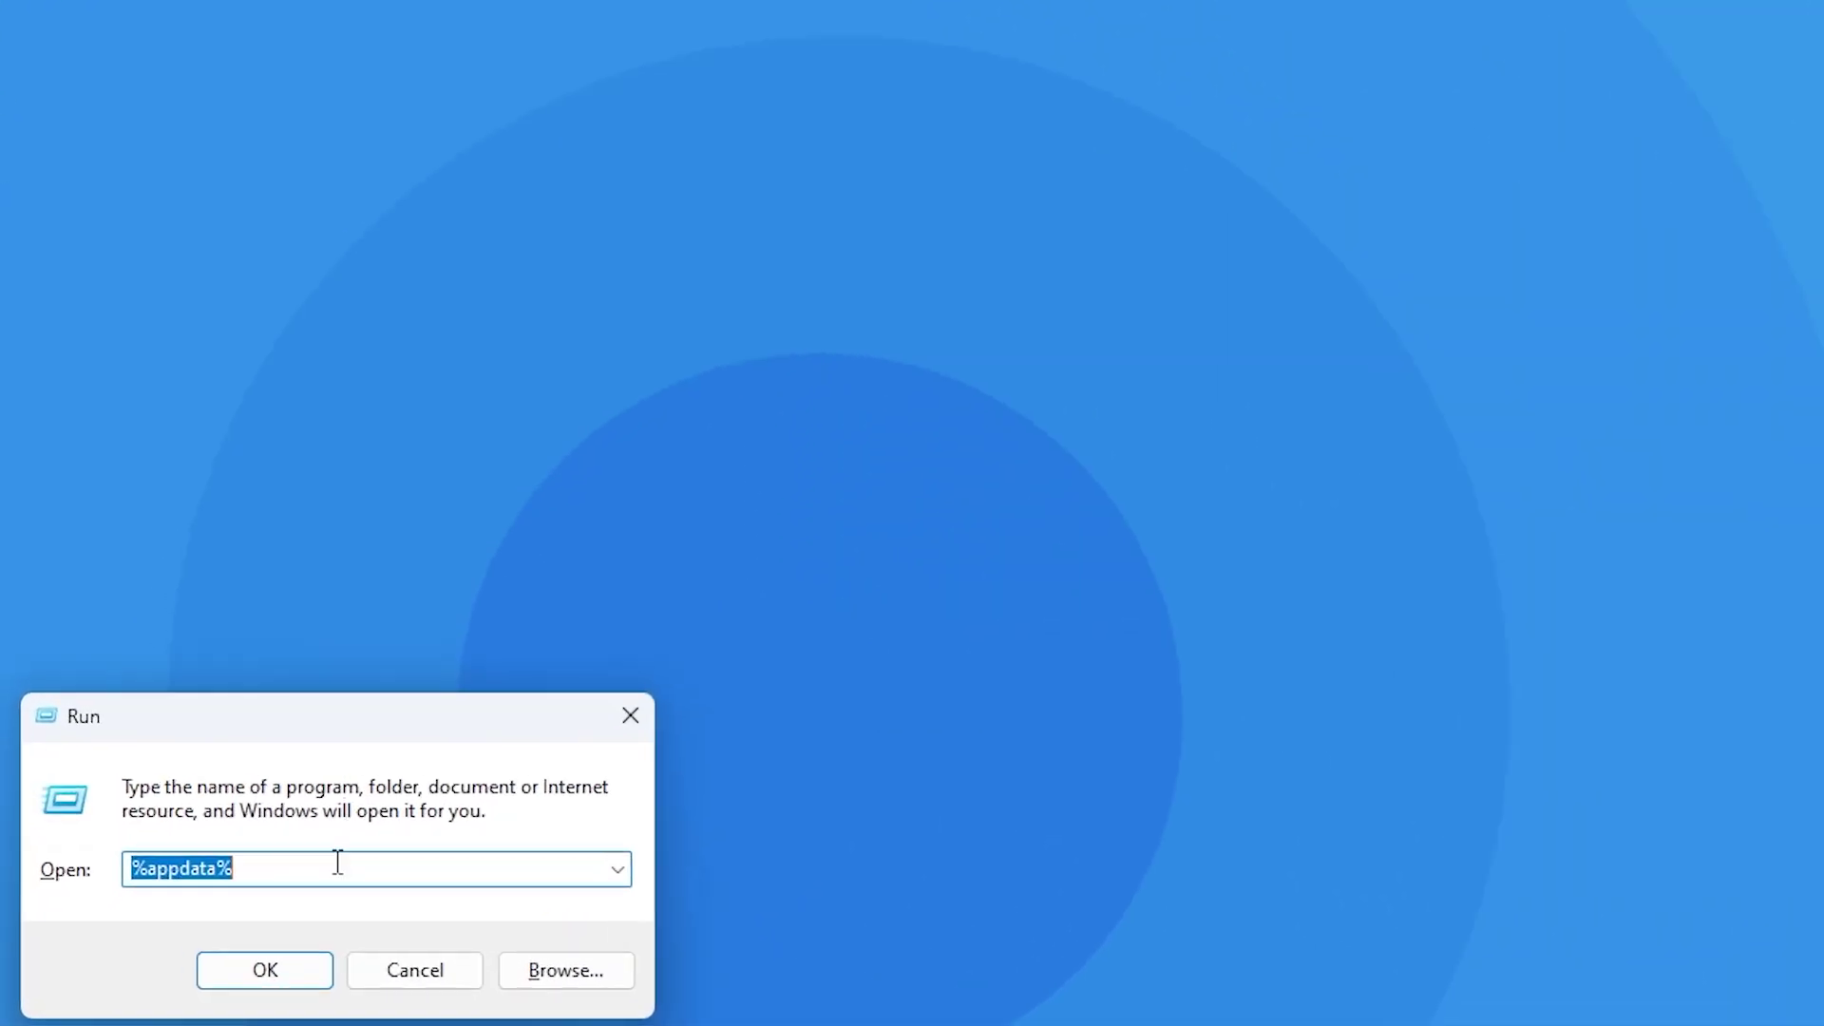
{"action": "left_click", "coordinate": [222, 918]}
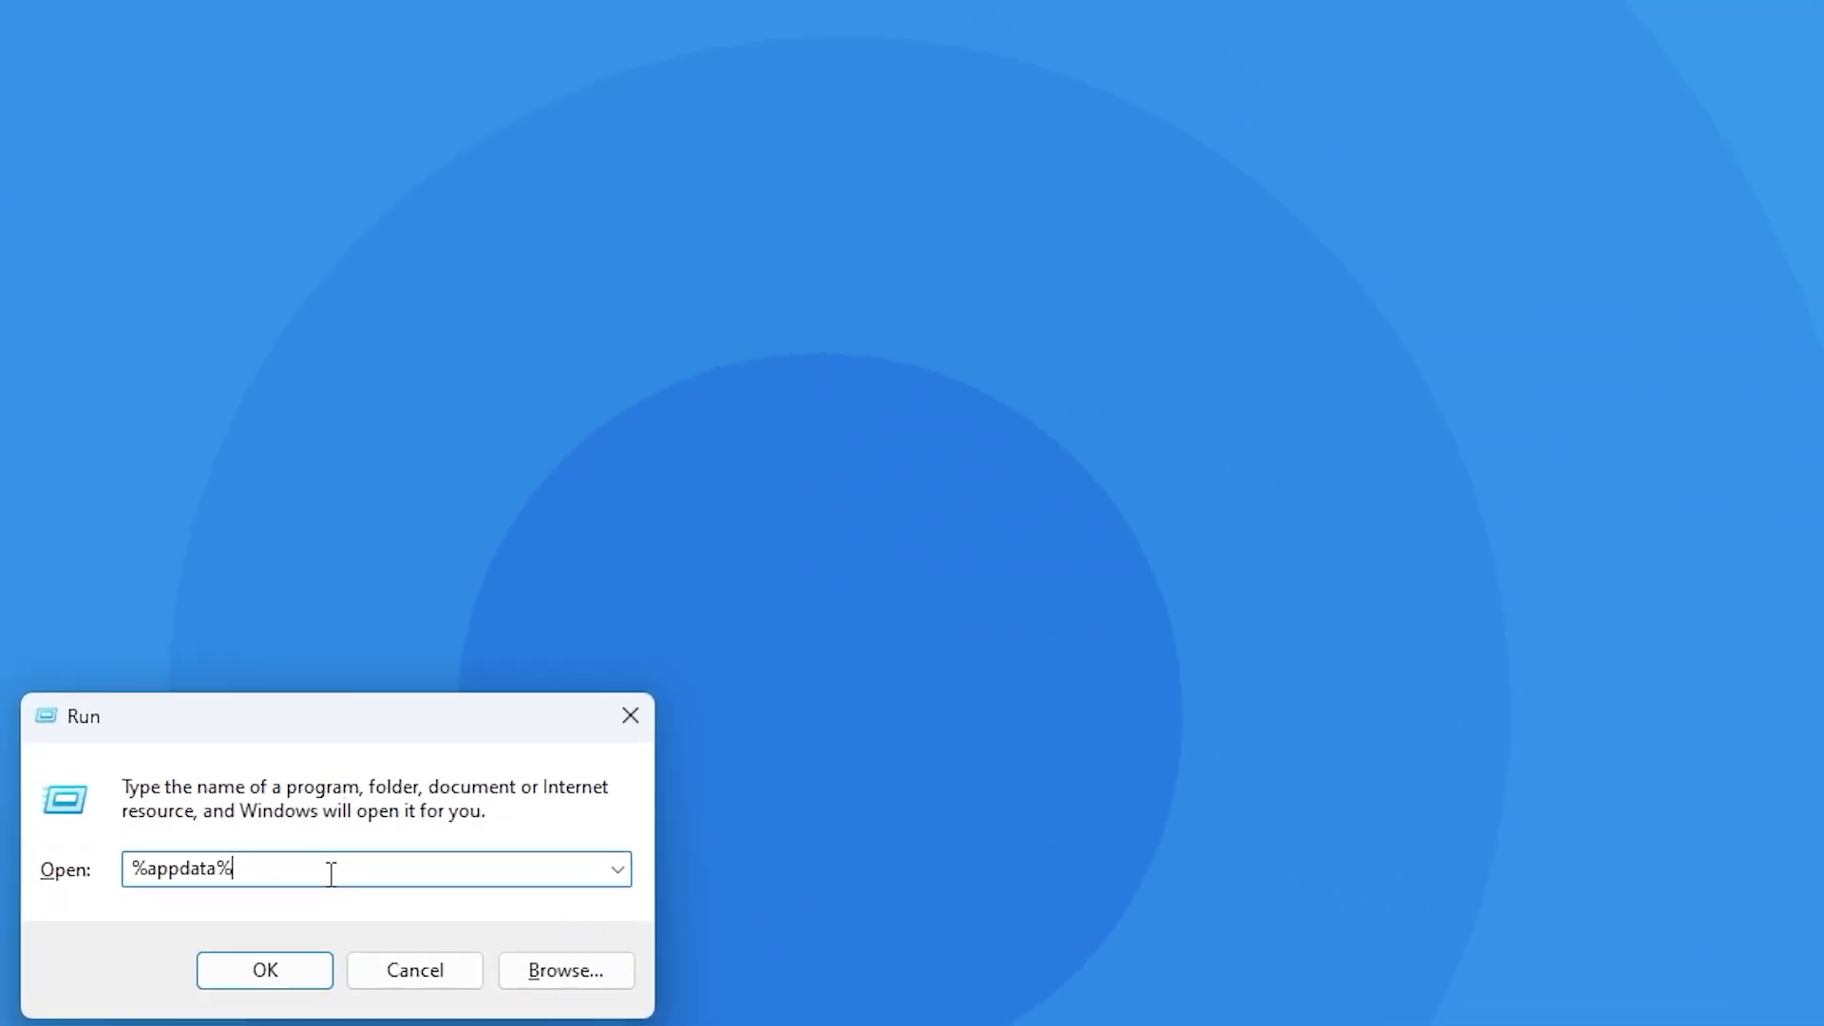
{"action": "key", "text": "Return"}
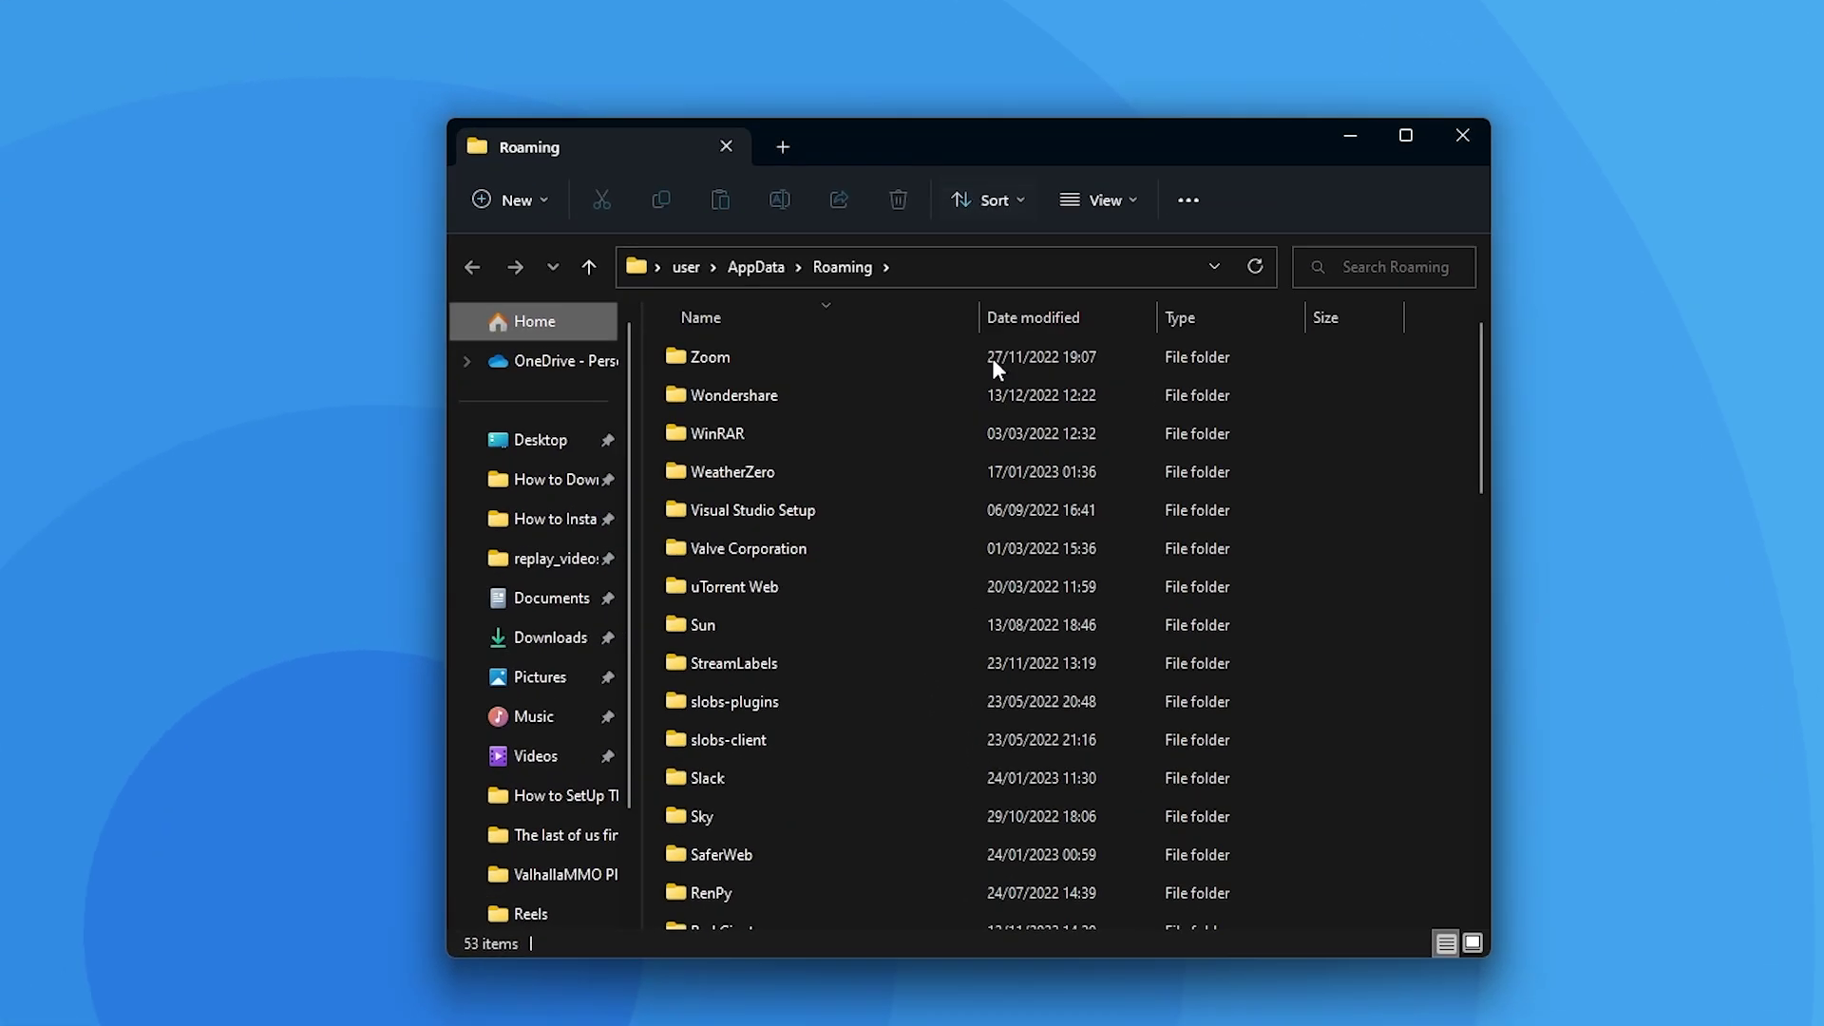
{"action": "scroll", "coordinate": [922, 585], "scroll_direction": "down", "scroll_amount": 7}
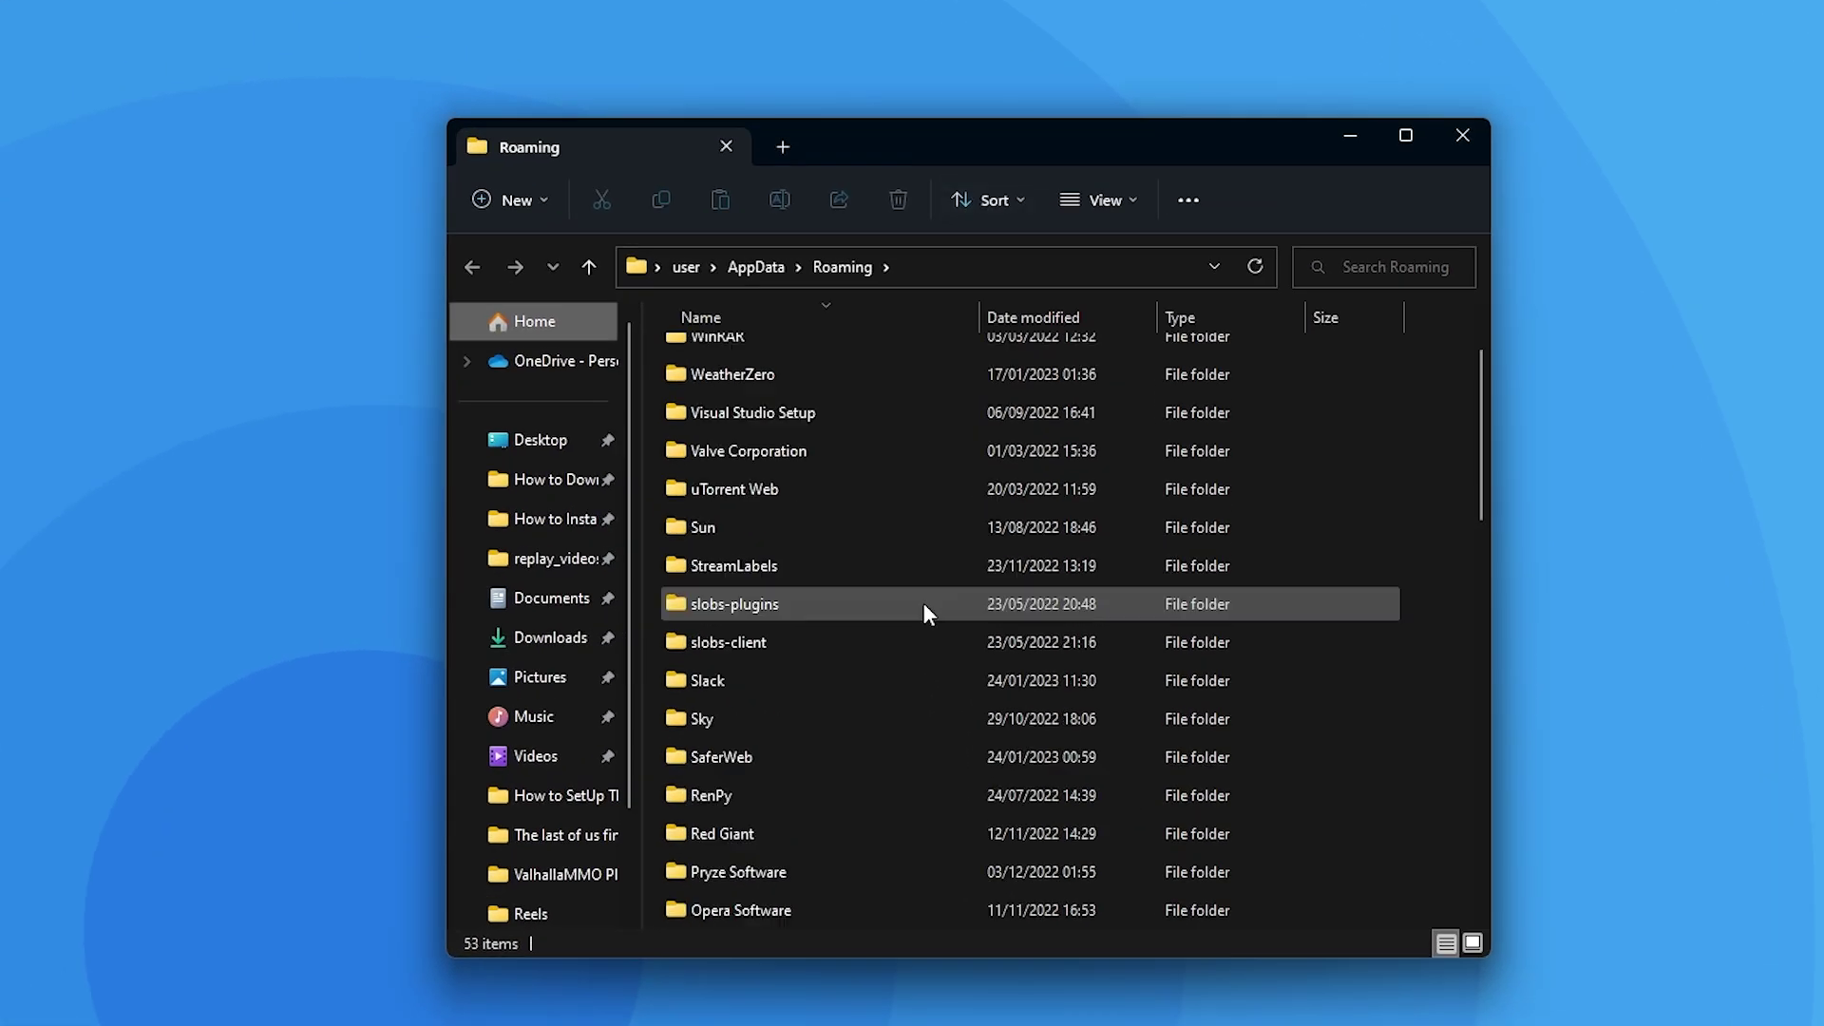
{"action": "scroll", "coordinate": [920, 599], "scroll_direction": "down", "scroll_amount": 6}
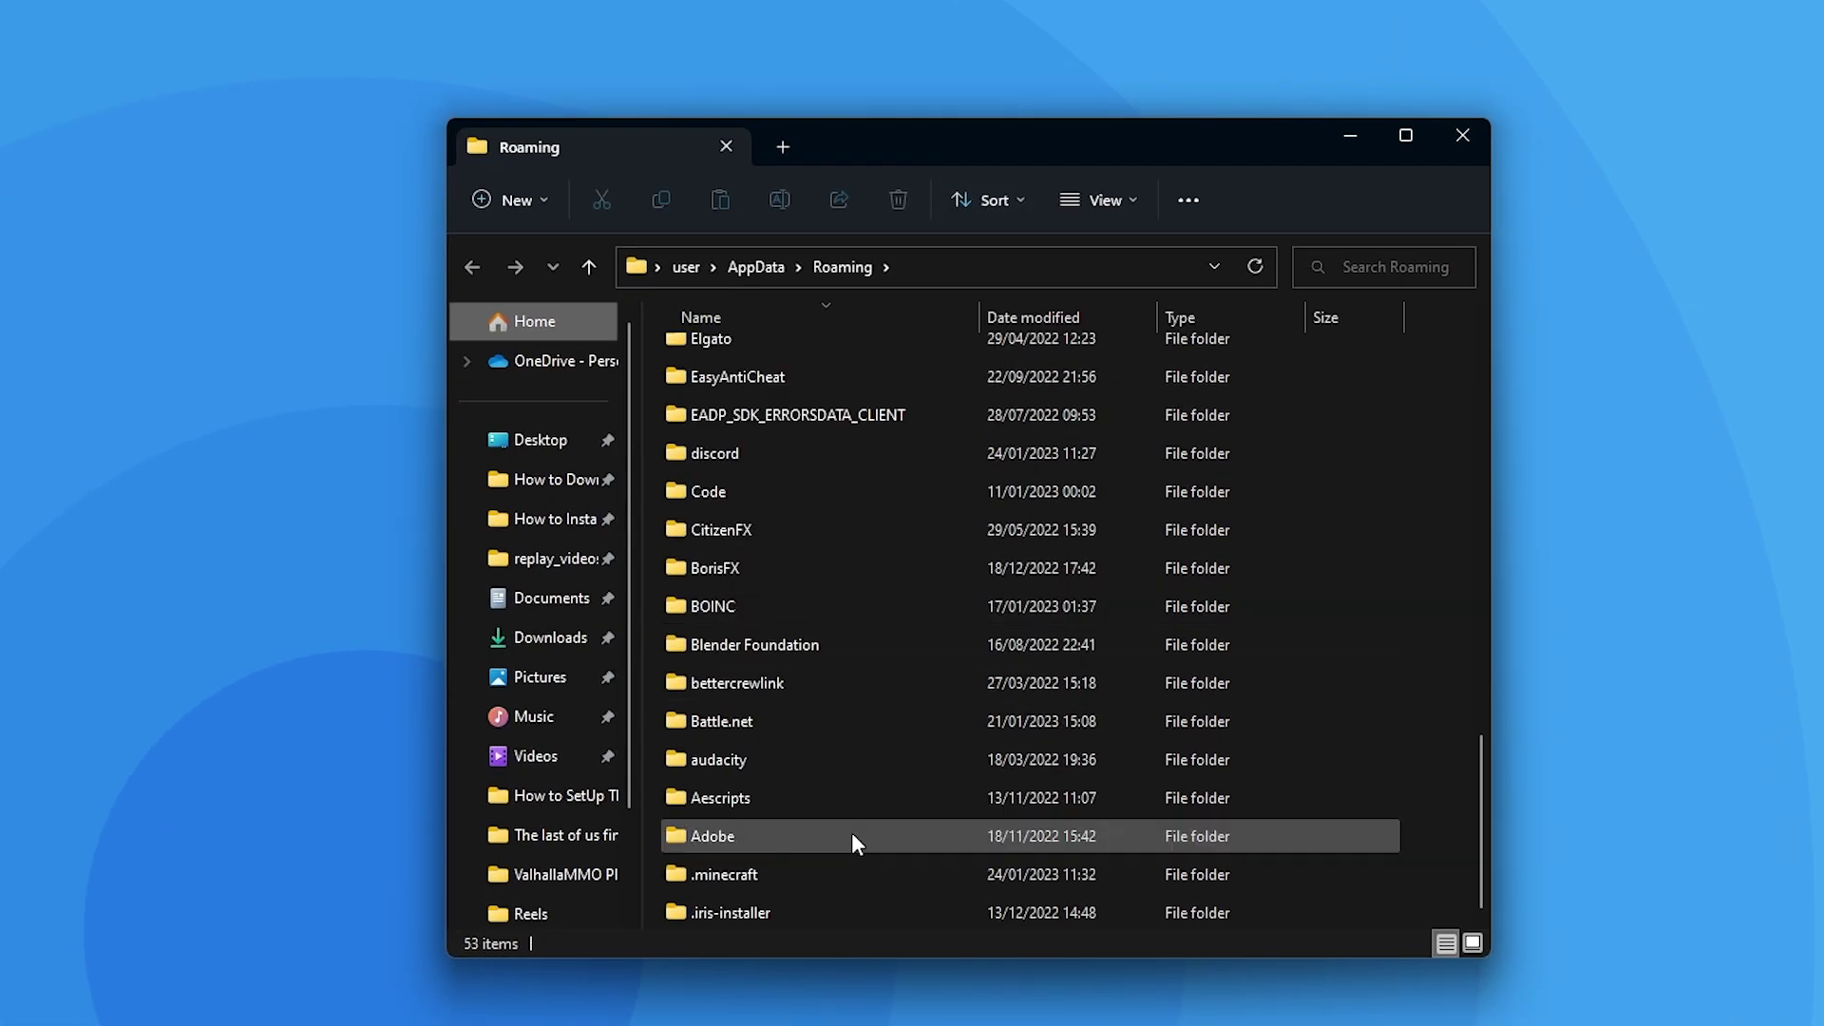
{"action": "double_click", "coordinate": [813, 880]}
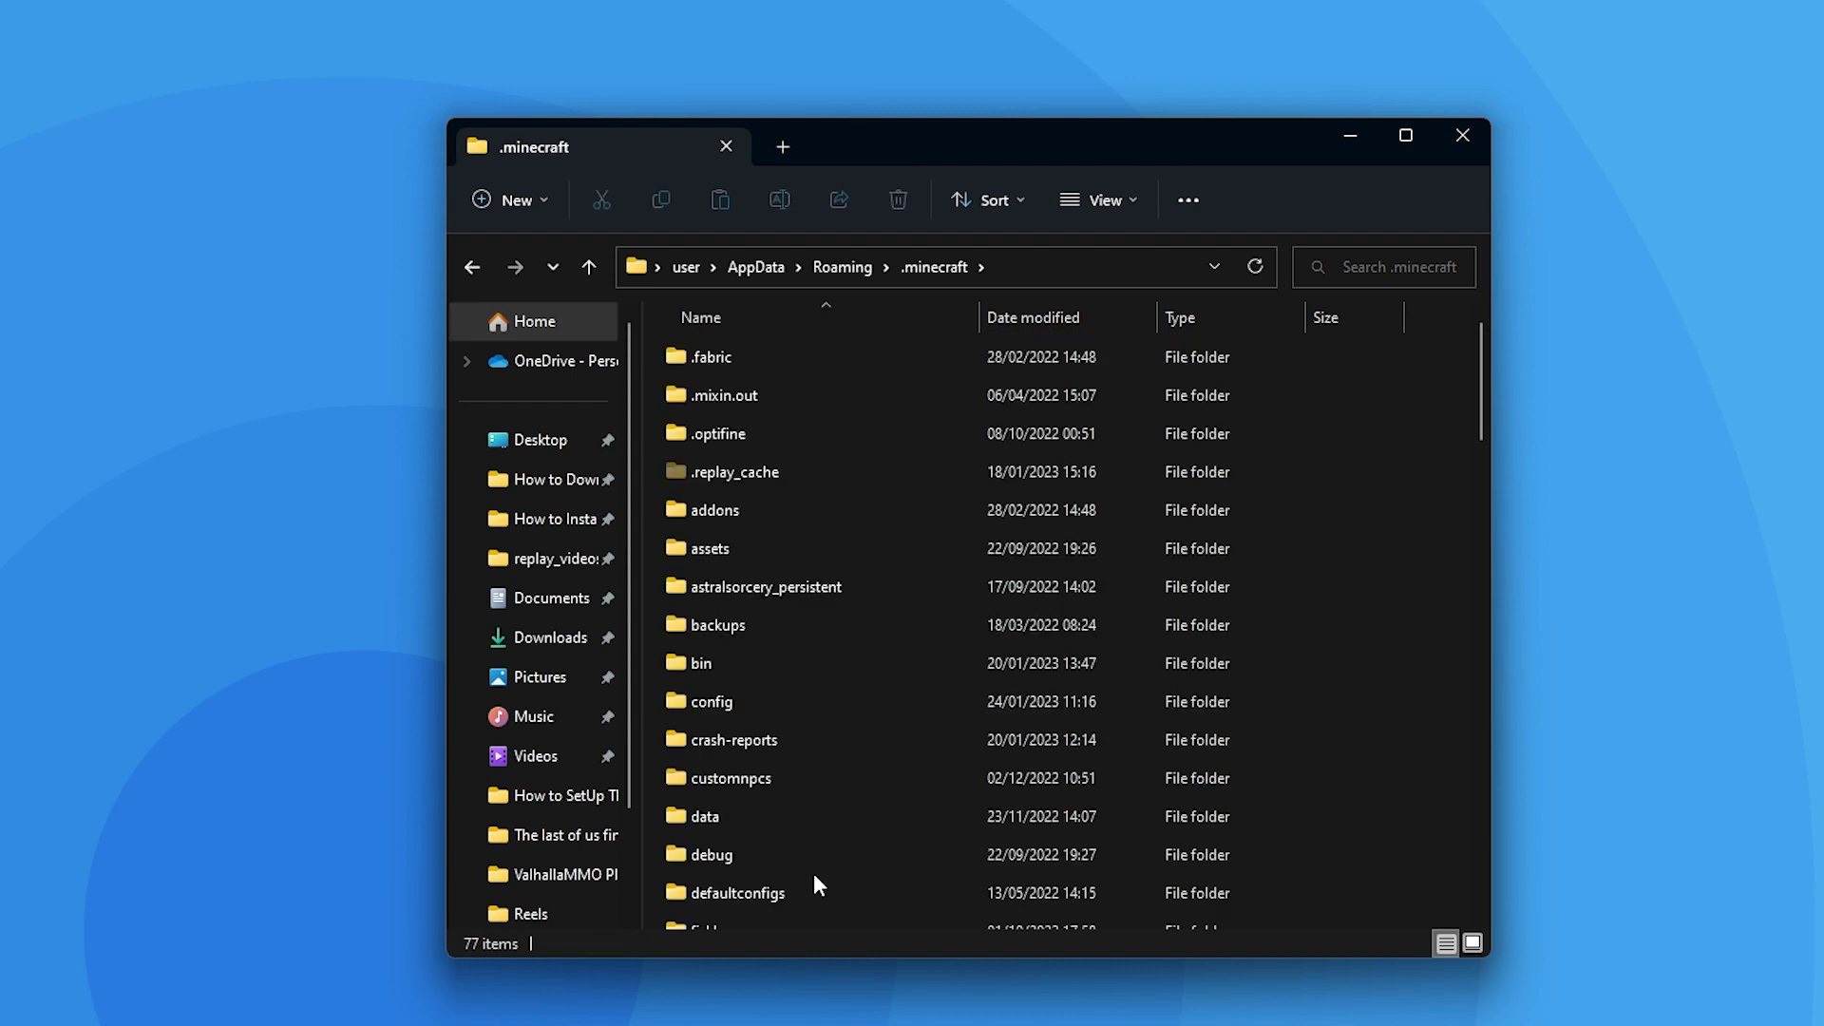
Open the mods folder inside .minecraft and move physics-mod-2.9.7-mc-1.19.3-fabric.jar and fabric-api-0.73.0+1.19.3.jar into it from the desktop
{"action": "scroll", "coordinate": [820, 629], "scroll_direction": "down", "scroll_amount": 4}
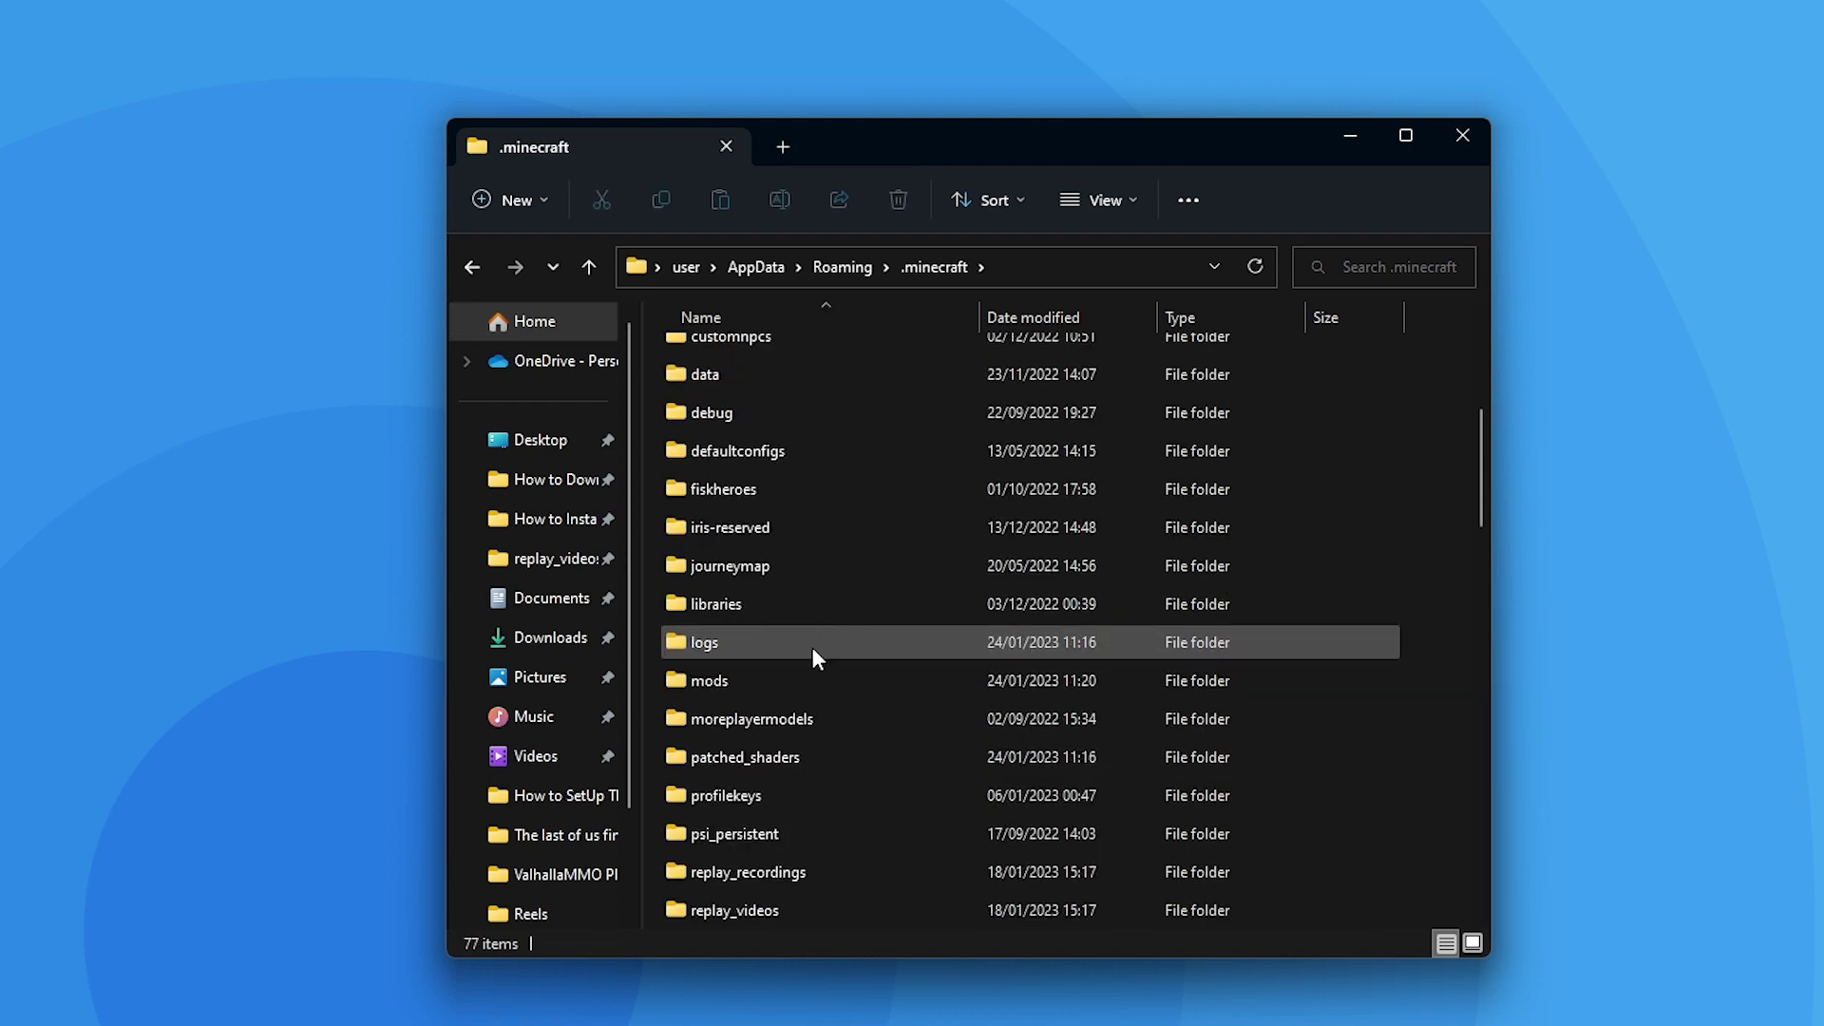
{"action": "double_click", "coordinate": [751, 686]}
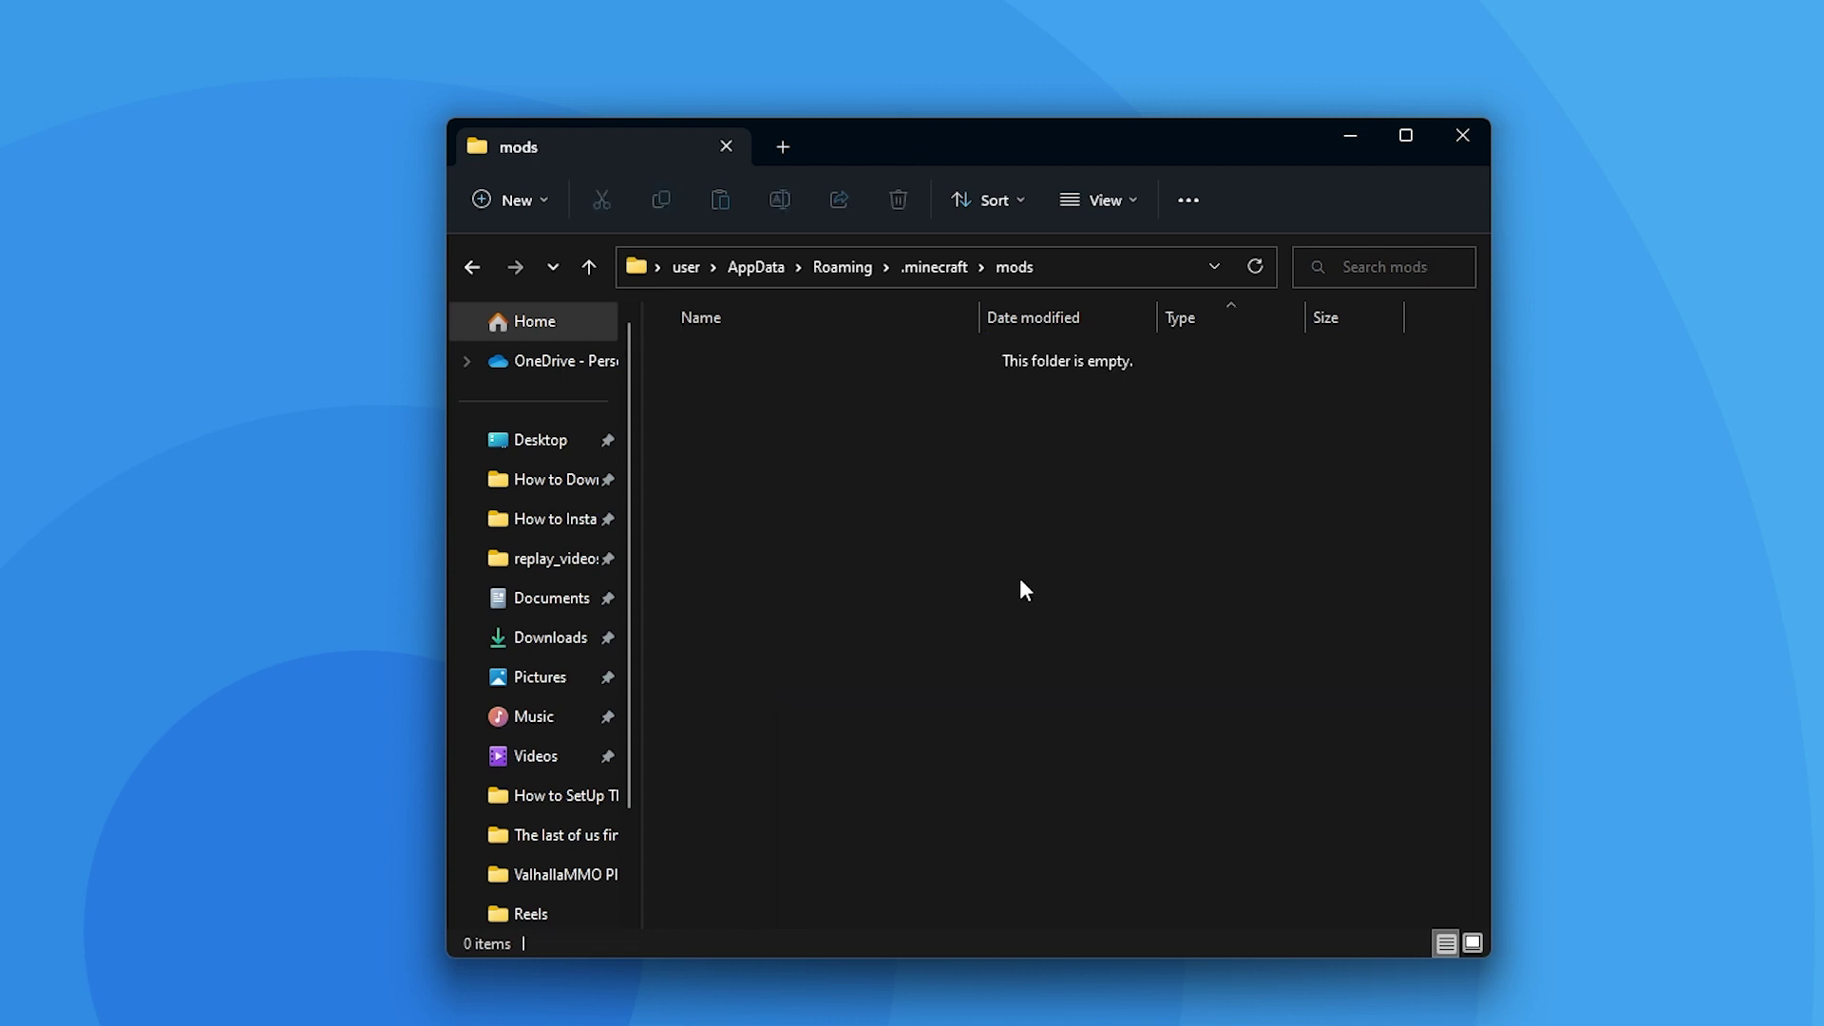
{"action": "left_click_drag", "start_coordinate": [101, 48], "coordinate": [1019, 566]}
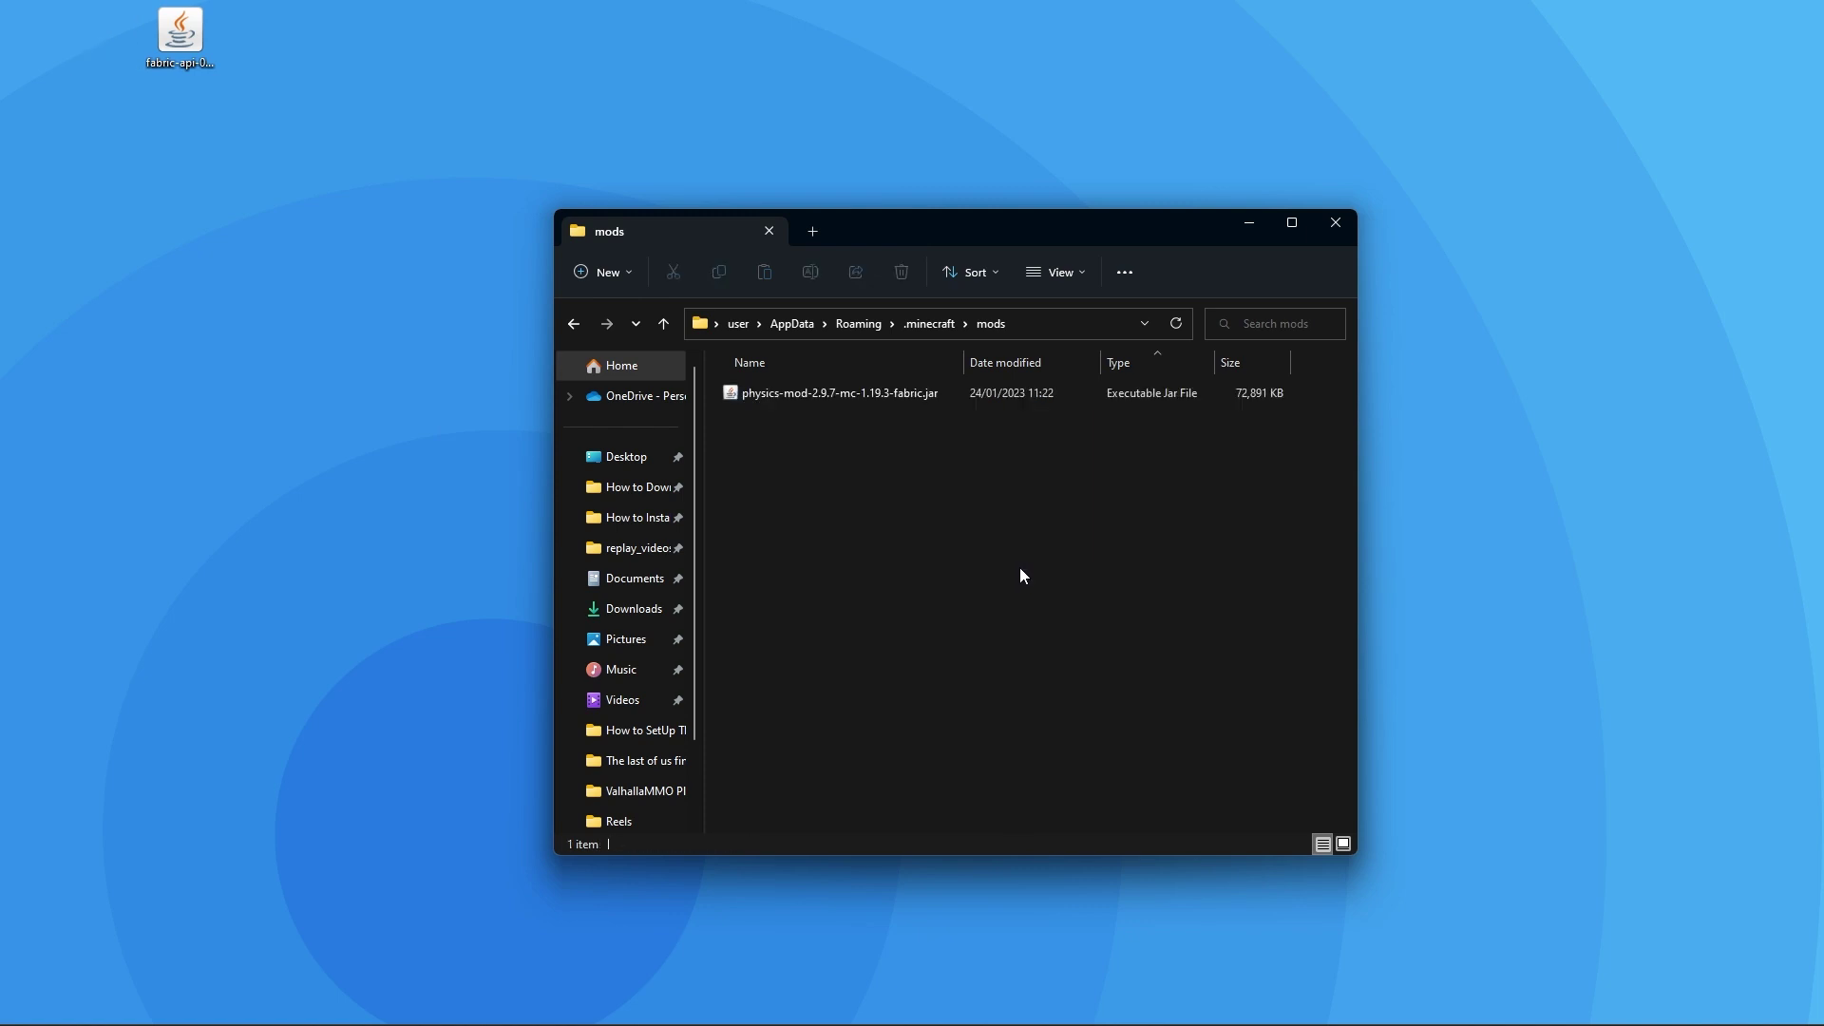
{"action": "left_click_drag", "start_coordinate": [180, 34], "coordinate": [892, 540]}
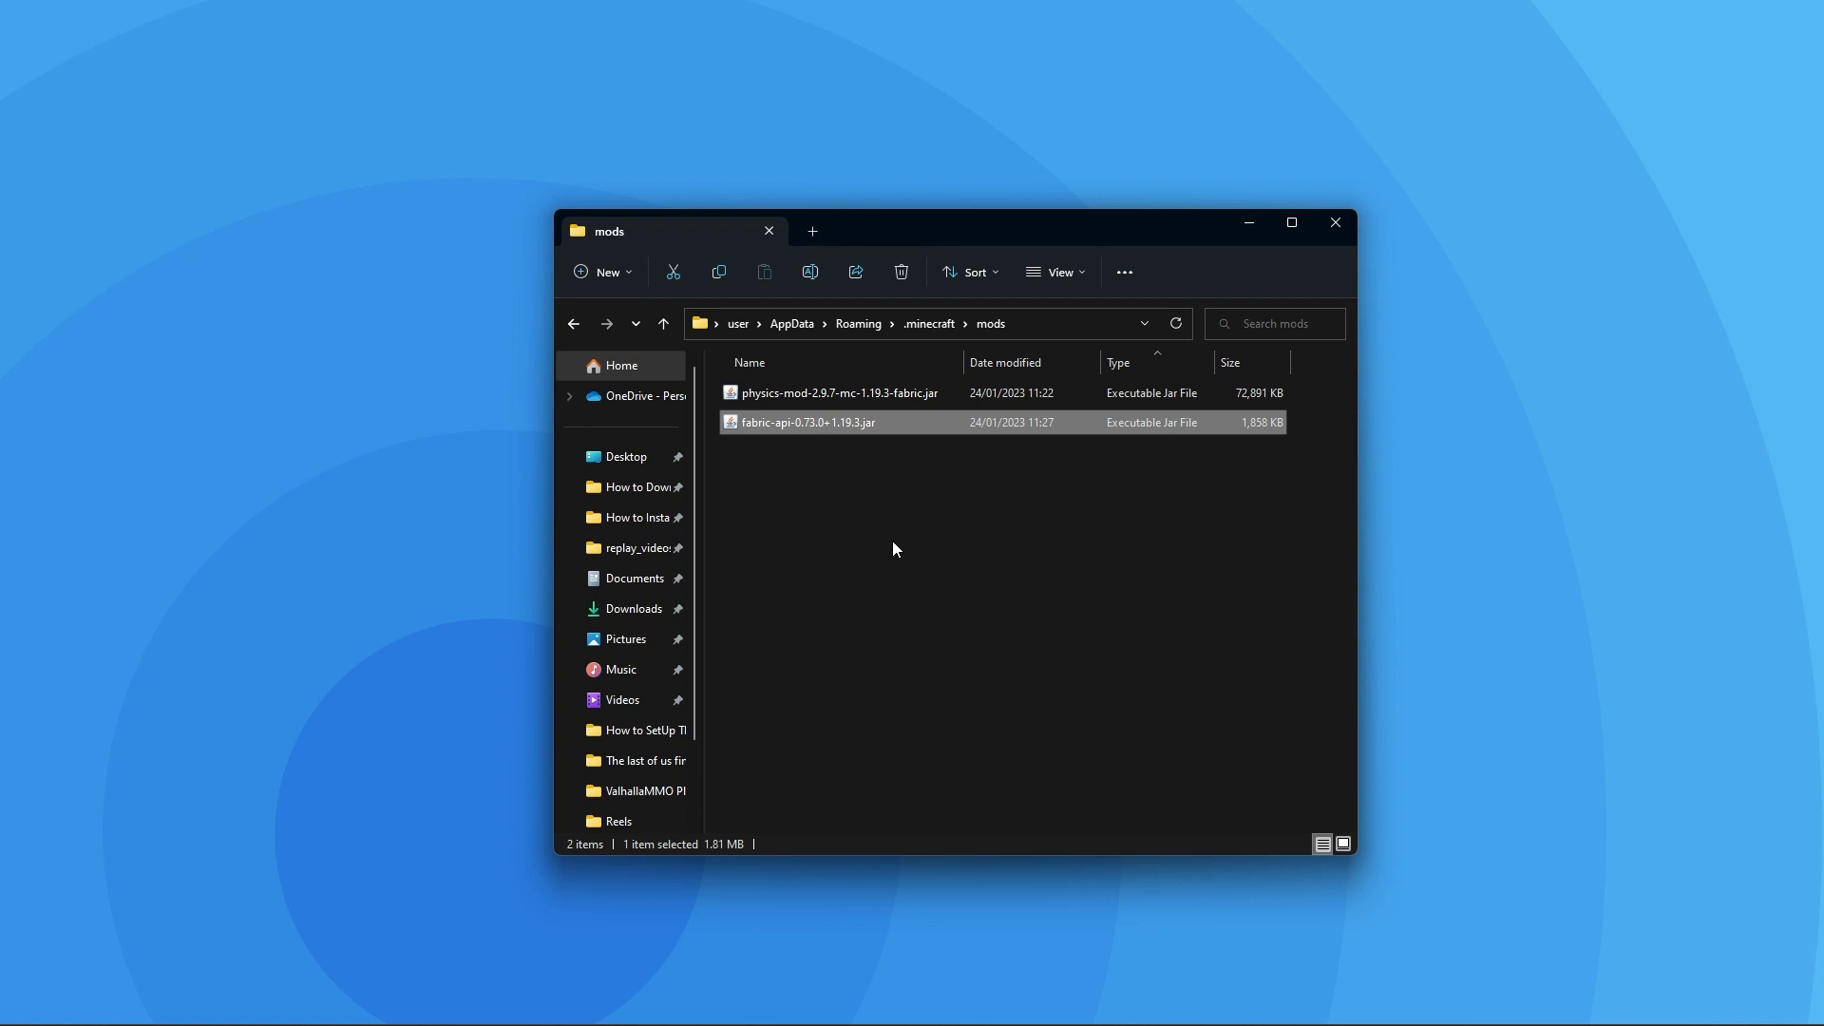
{"action": "left_click", "coordinate": [893, 541]}
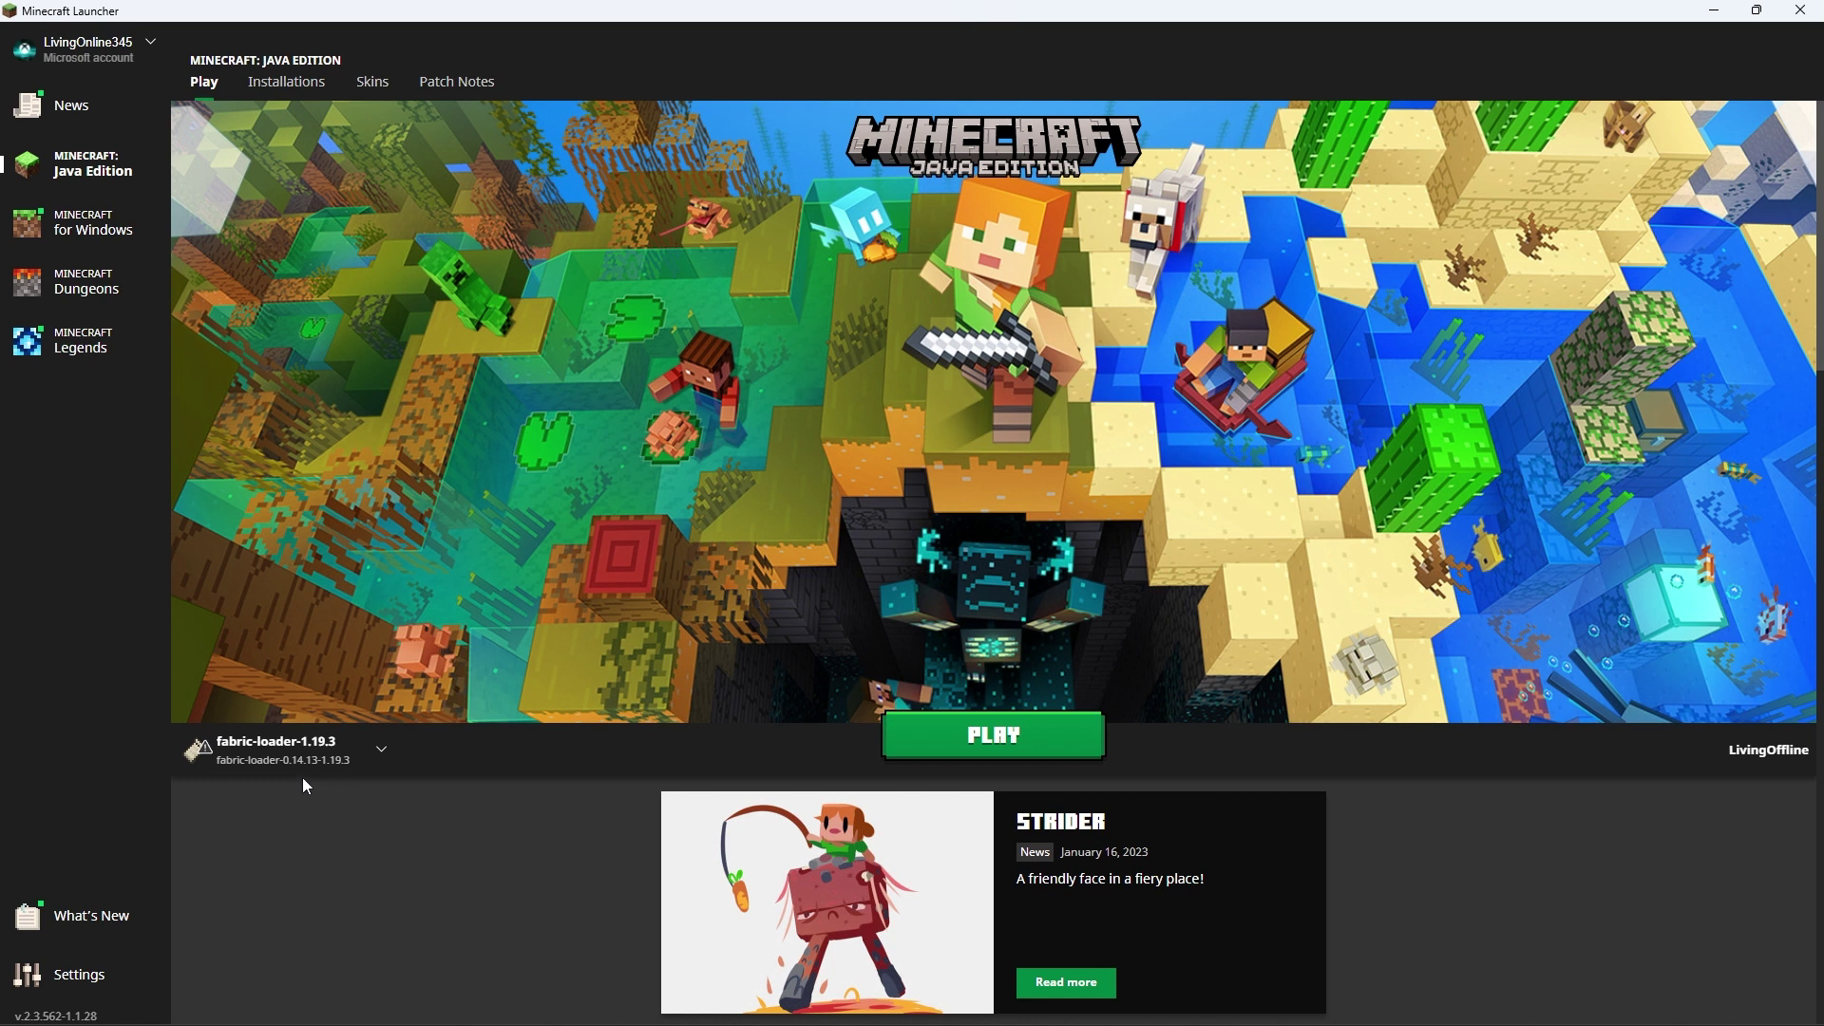
Launch the fabric-loader-1.19.3 installation from the Minecraft Launcher and join the saved multiplayer server named Minecraft Server
{"action": "left_click", "coordinate": [958, 736]}
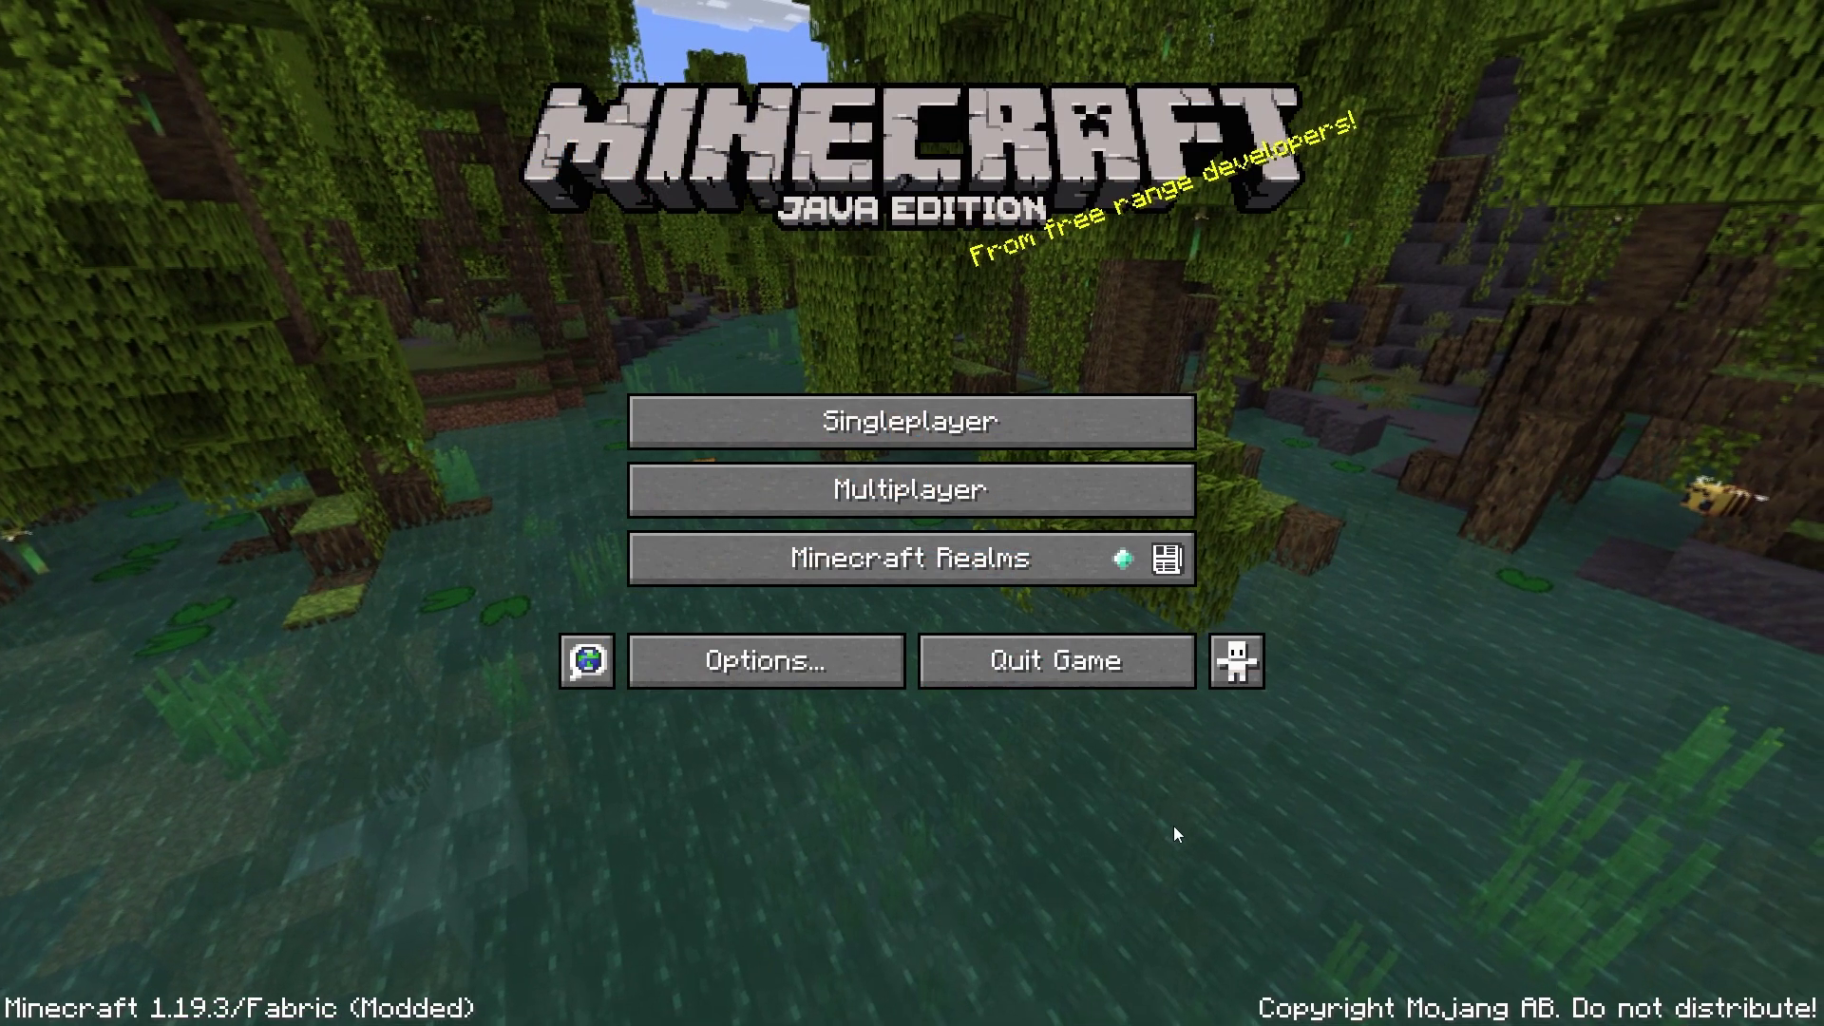
{"action": "left_click", "coordinate": [849, 494]}
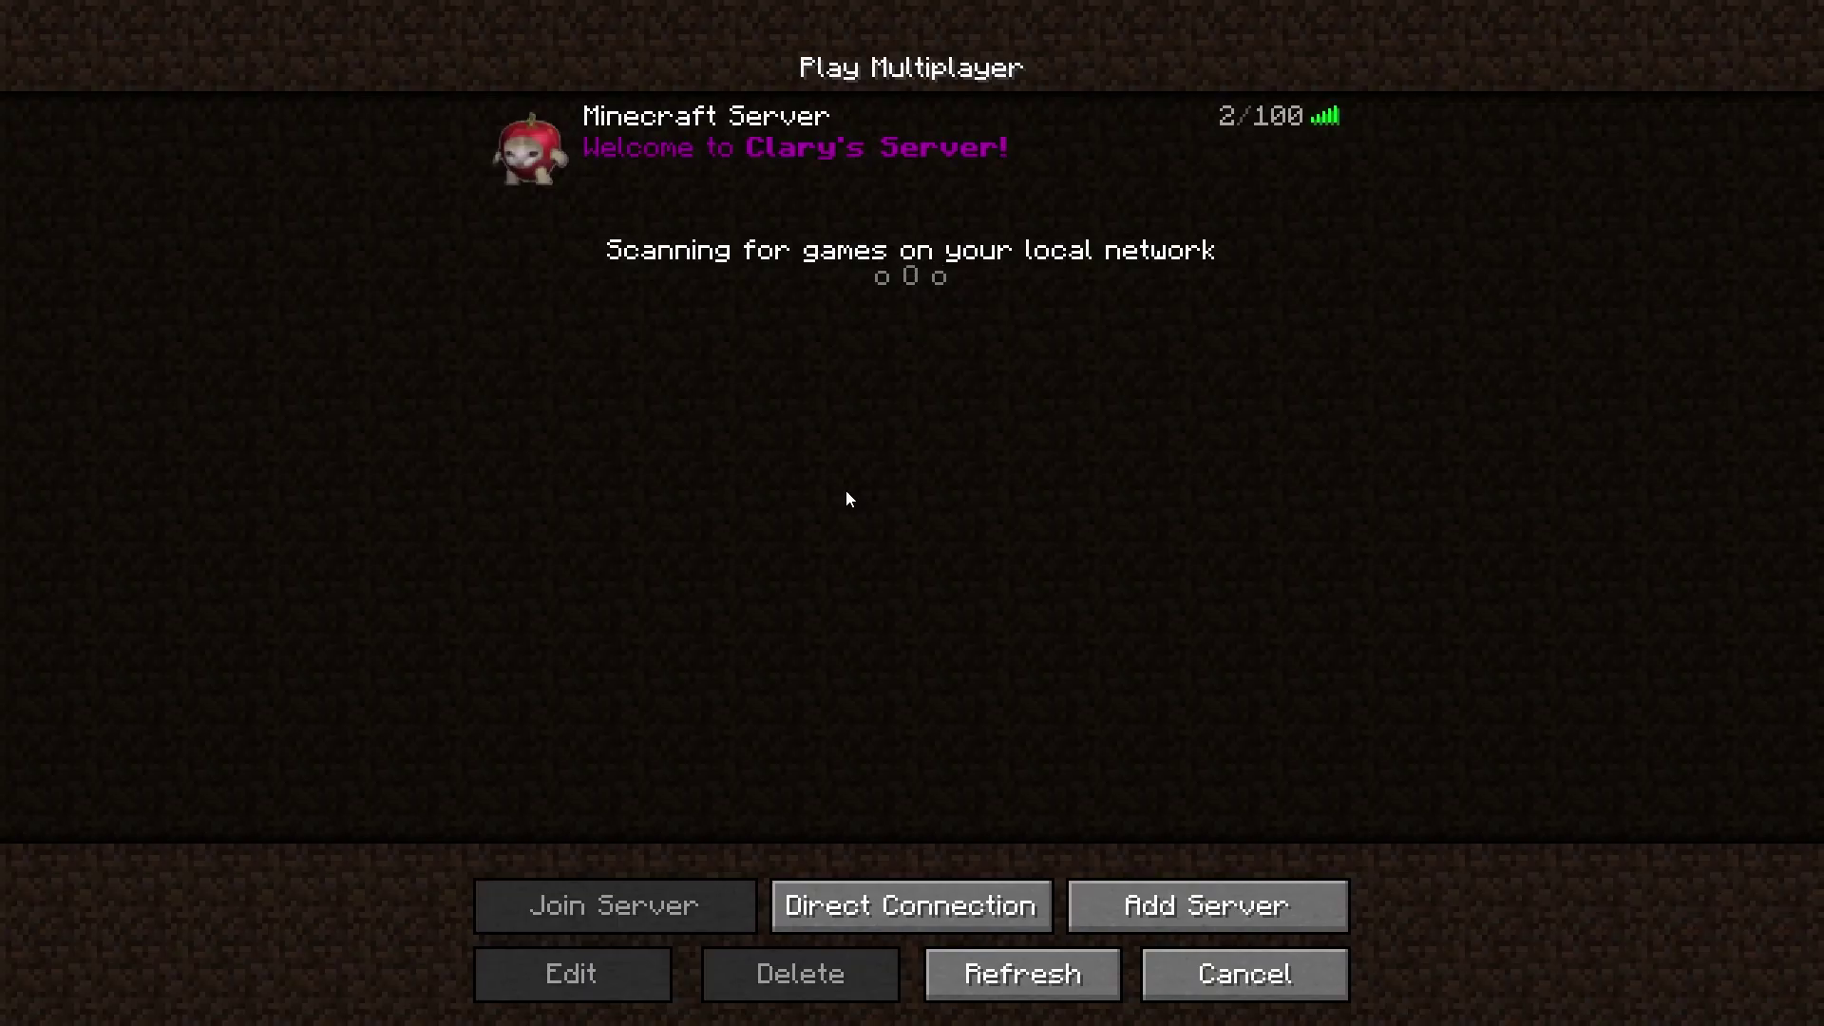
{"action": "double_click", "coordinate": [772, 180]}
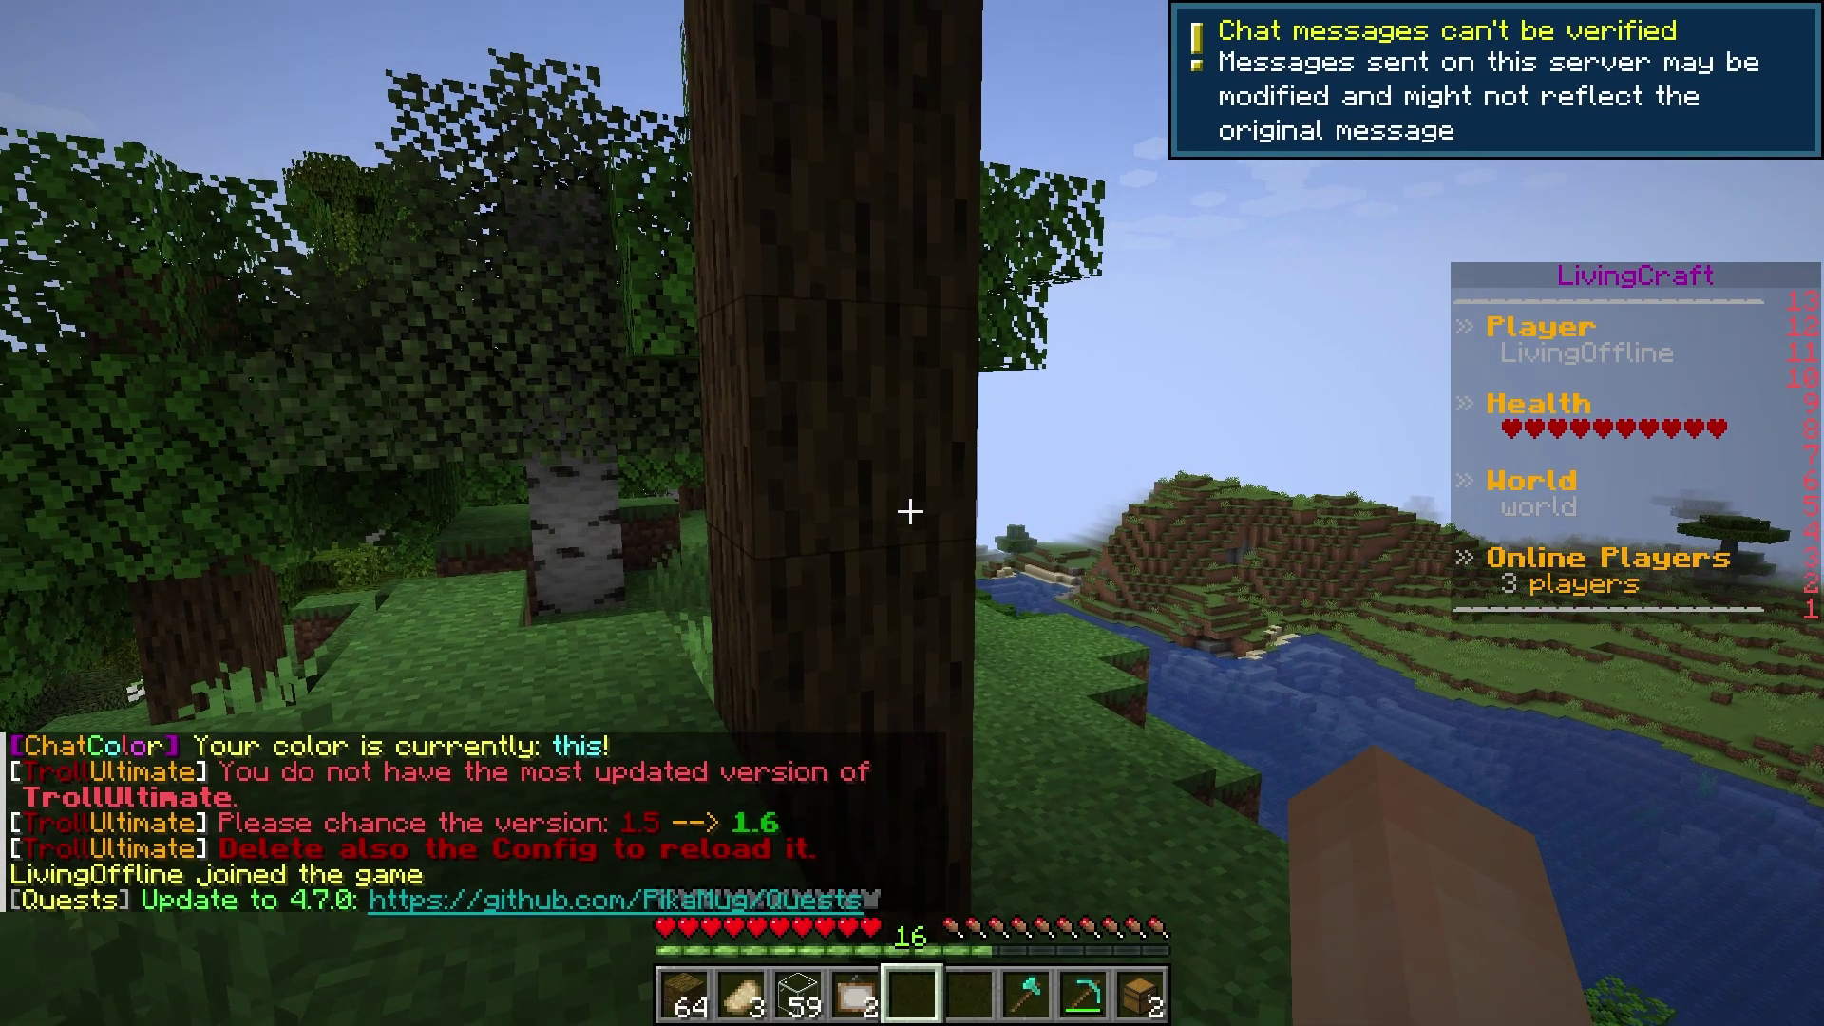
Equip the diamond axe and chop the tree trunk straight ahead to test the block physics
{"action": "key", "text": "7"}
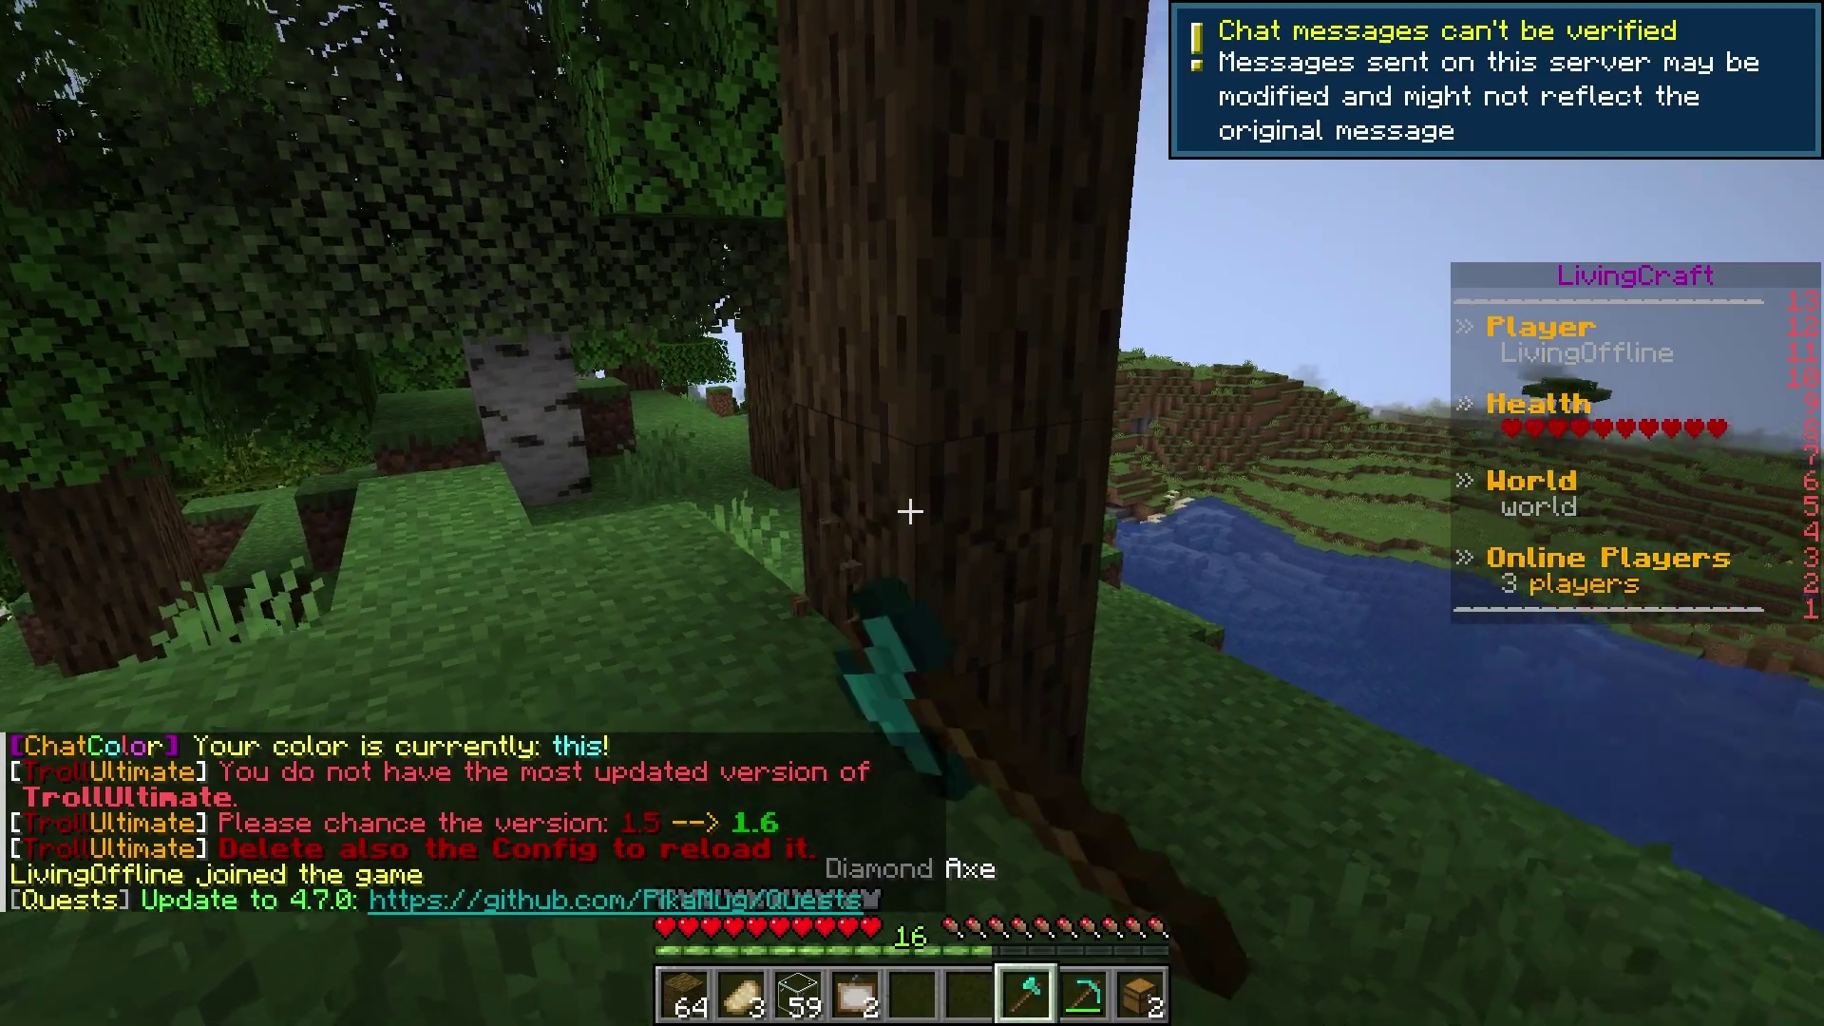
{"action": "left_click", "coordinate": [910, 512]}
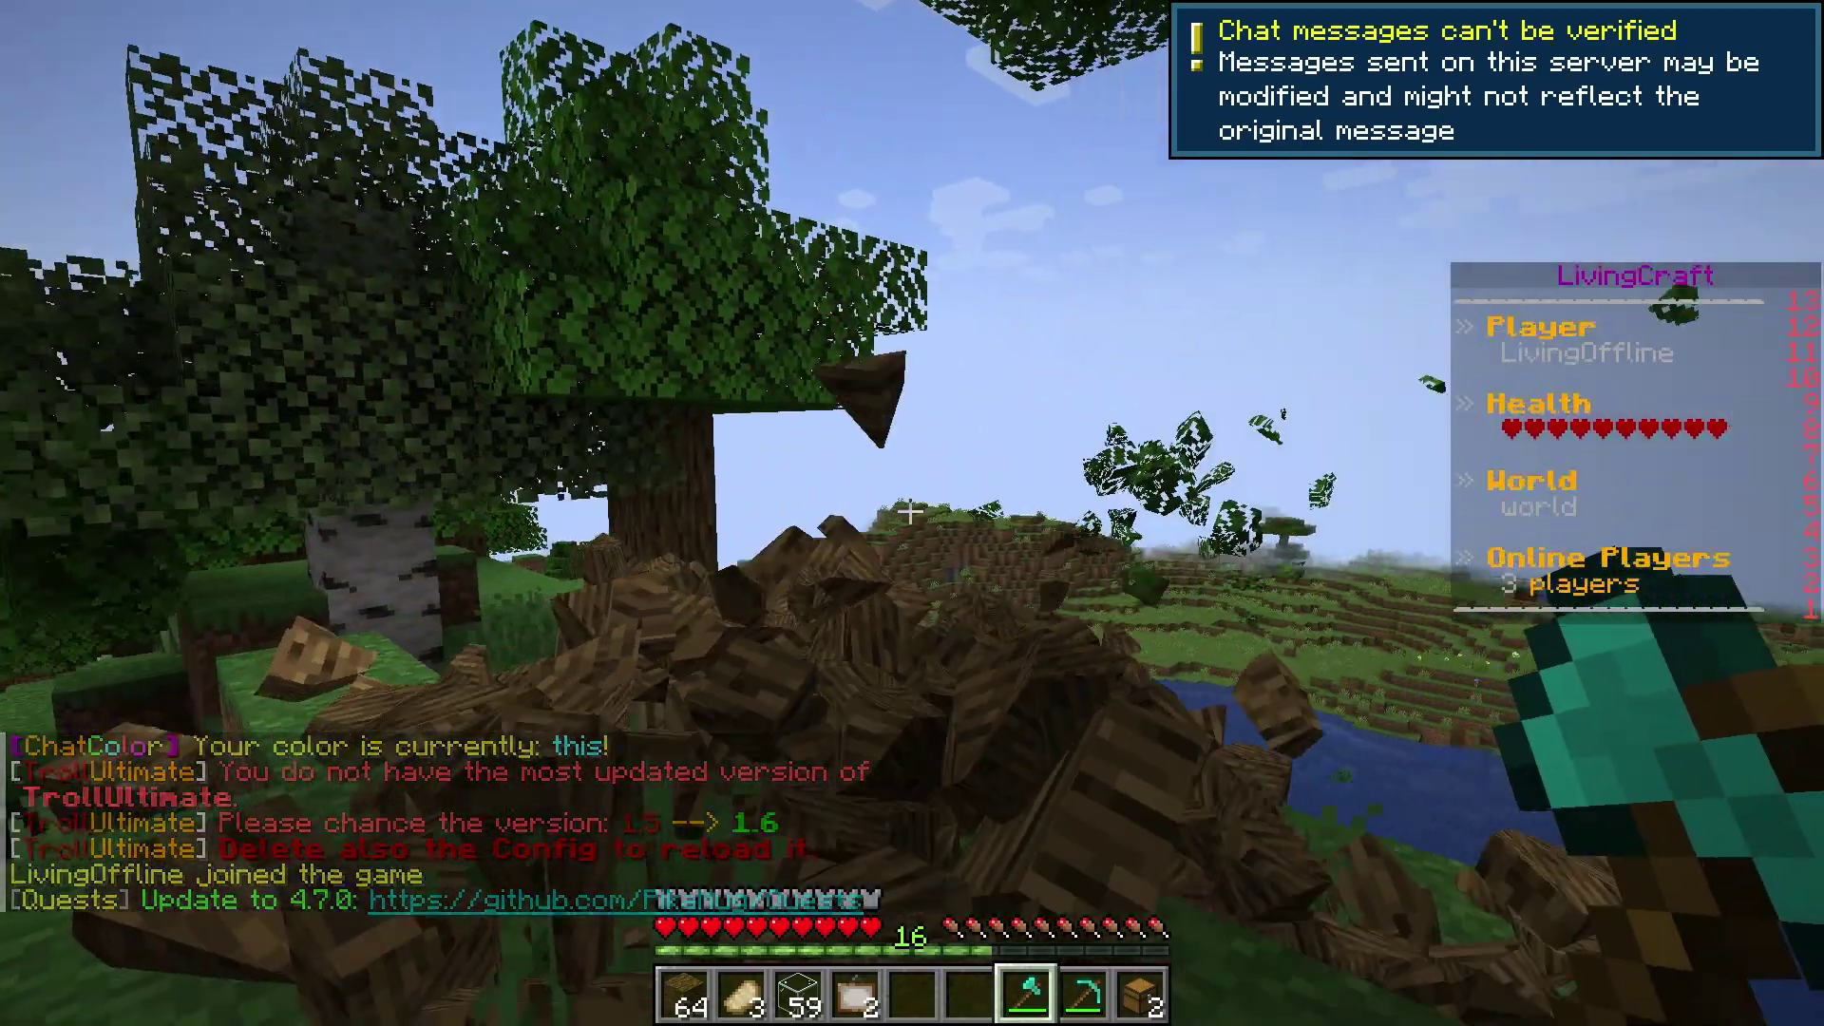